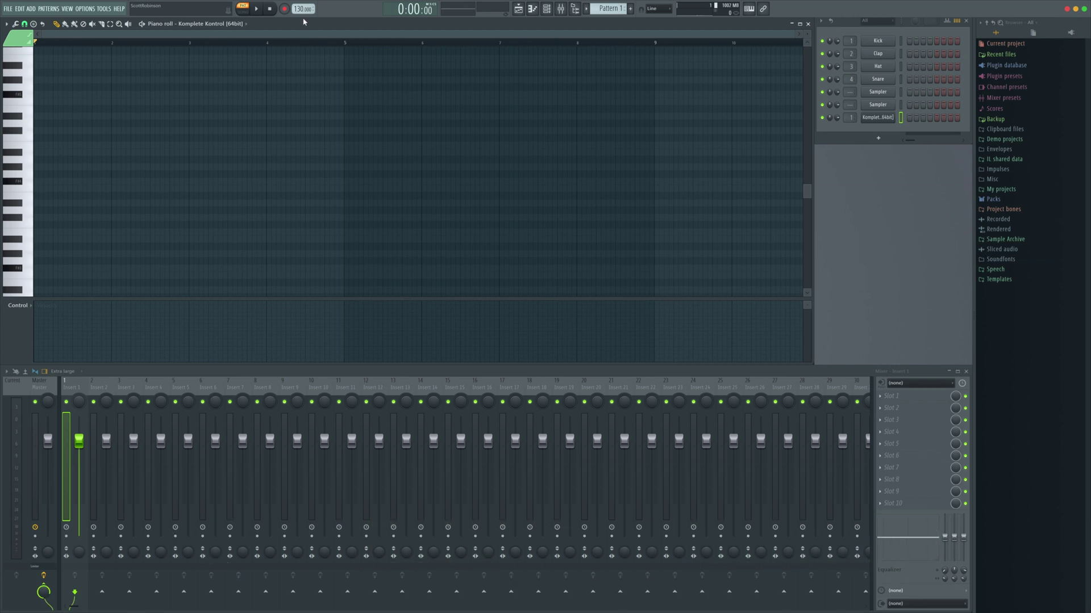
Slow the tempo to 115 BPM and place a short A#3 note at the start of bar 1
{"action": "left_click_drag", "start_coordinate": [299, 9], "coordinate": [300, 26]}
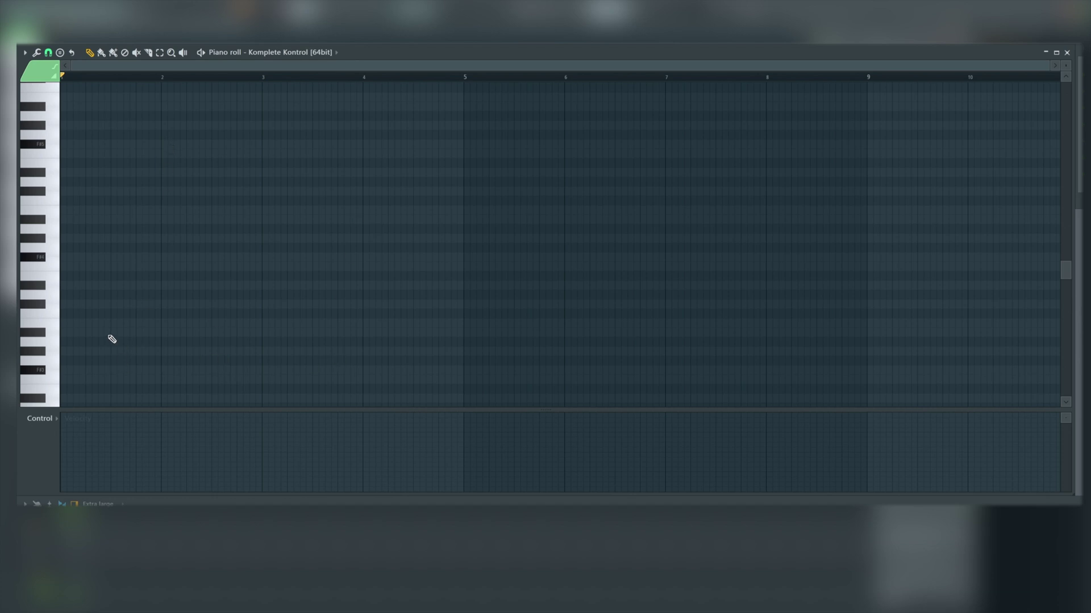
{"action": "left_click_drag", "start_coordinate": [112, 336], "coordinate": [68, 334]}
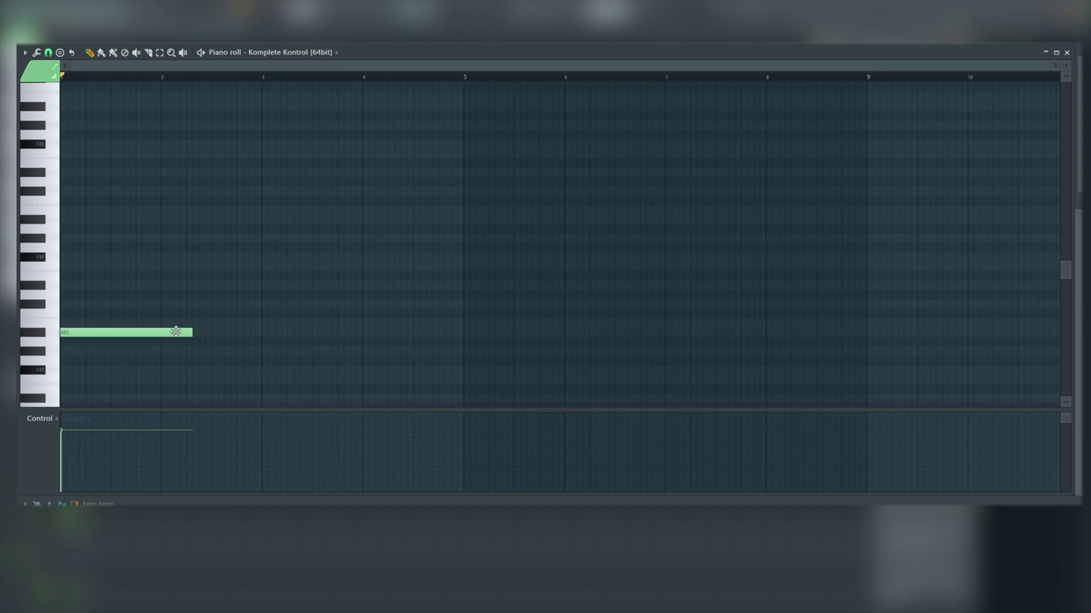
{"action": "left_click_drag", "start_coordinate": [192, 333], "coordinate": [78, 341]}
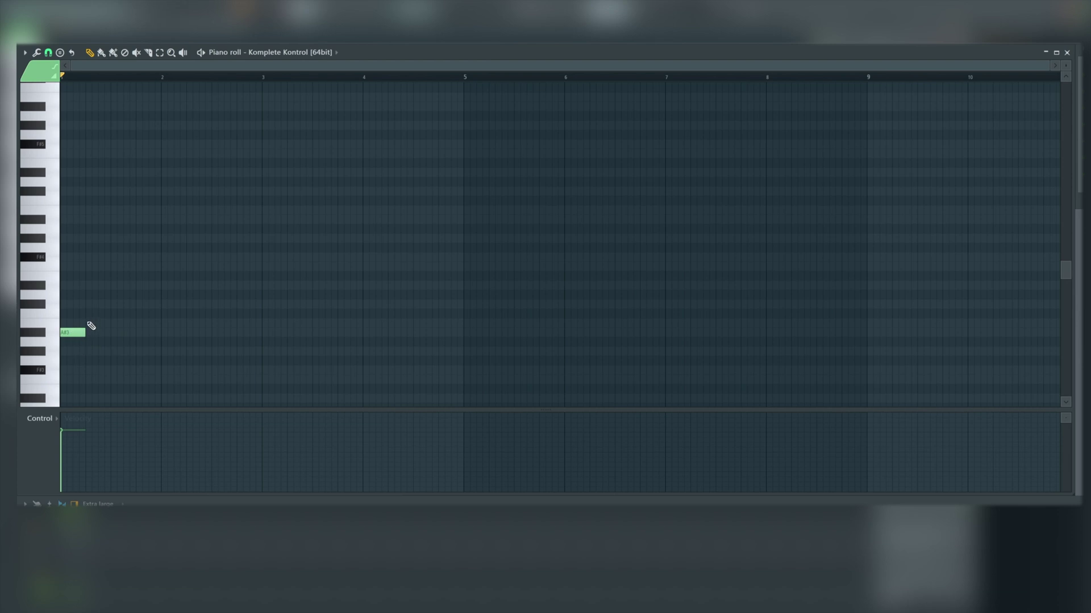
Add B3, C#4, D#4, F4 and F#4 to complete the rising run, then play it
{"action": "left_click", "coordinate": [93, 323]}
{"action": "left_click", "coordinate": [118, 304]}
{"action": "left_click", "coordinate": [143, 286]}
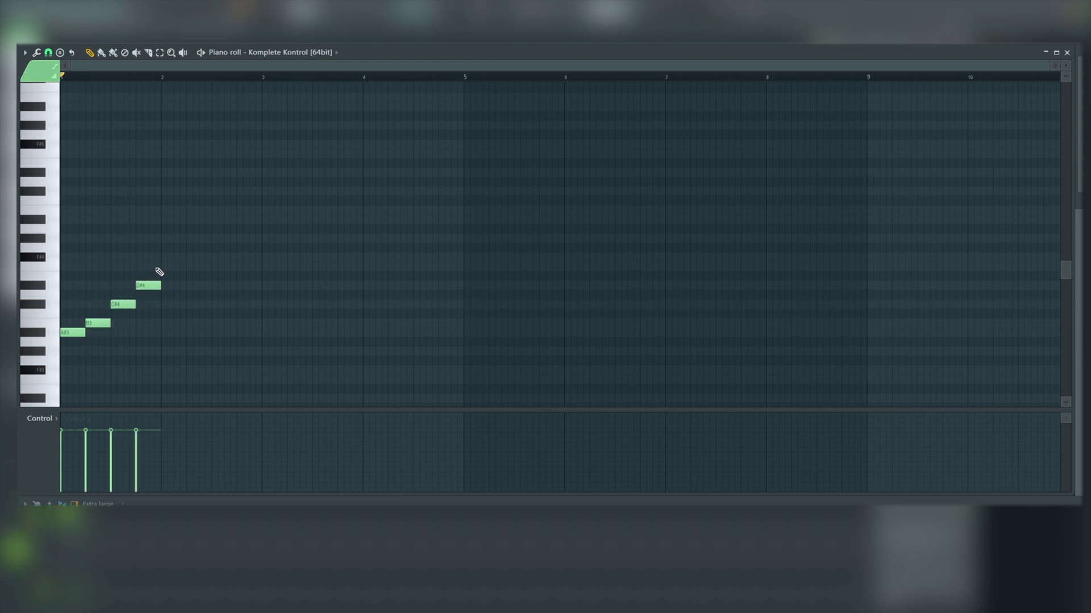
{"action": "left_click", "coordinate": [168, 266]}
{"action": "left_click", "coordinate": [193, 257]}
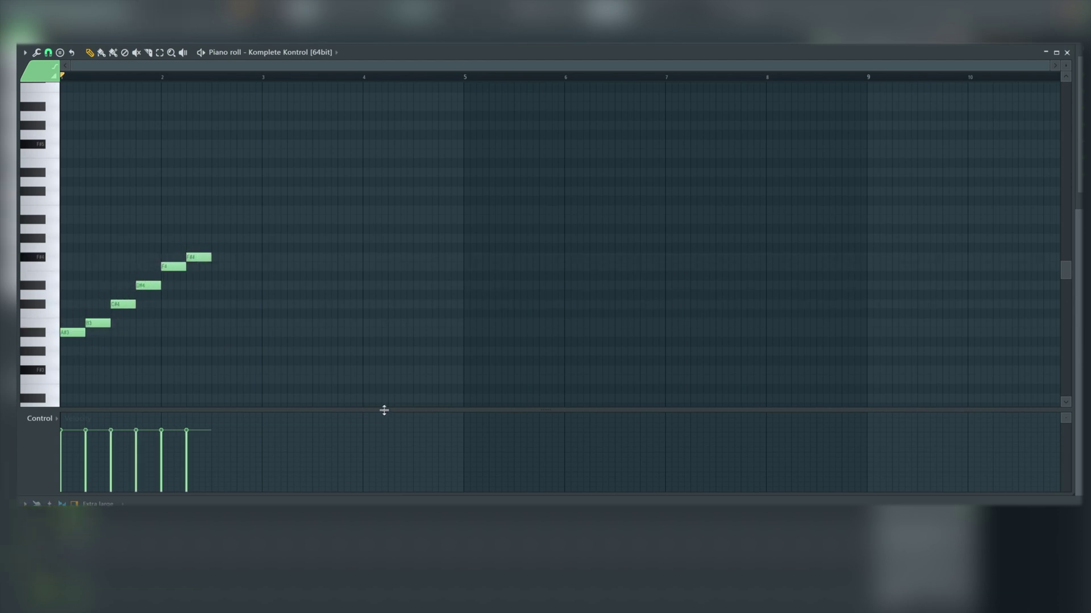
{"action": "key", "text": "space"}
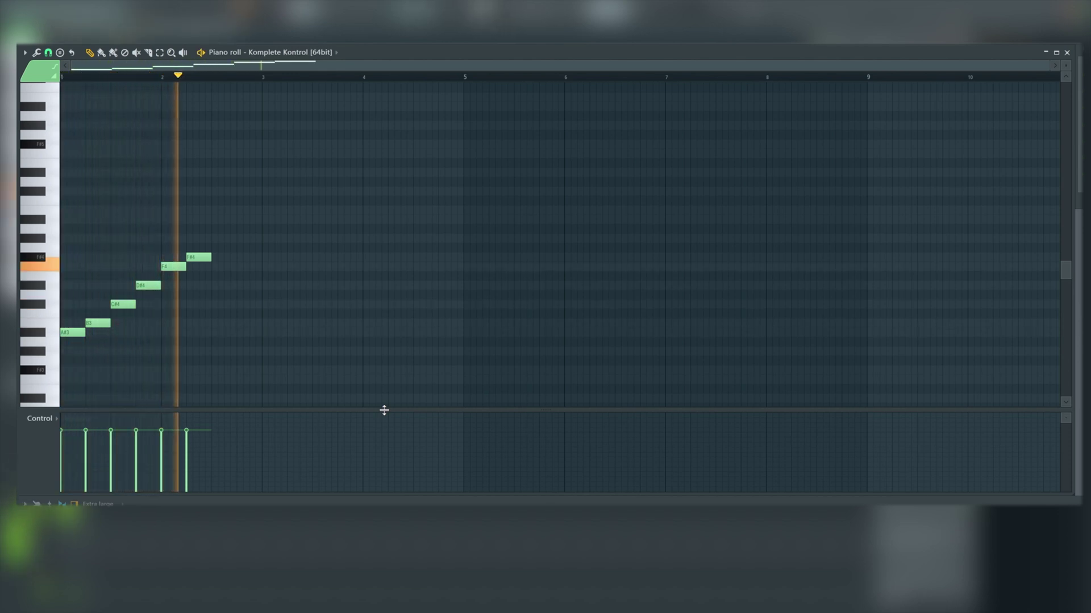
Stack C#4 and F4 on A#3 to form the first triad and audition it
{"action": "key", "text": "space"}
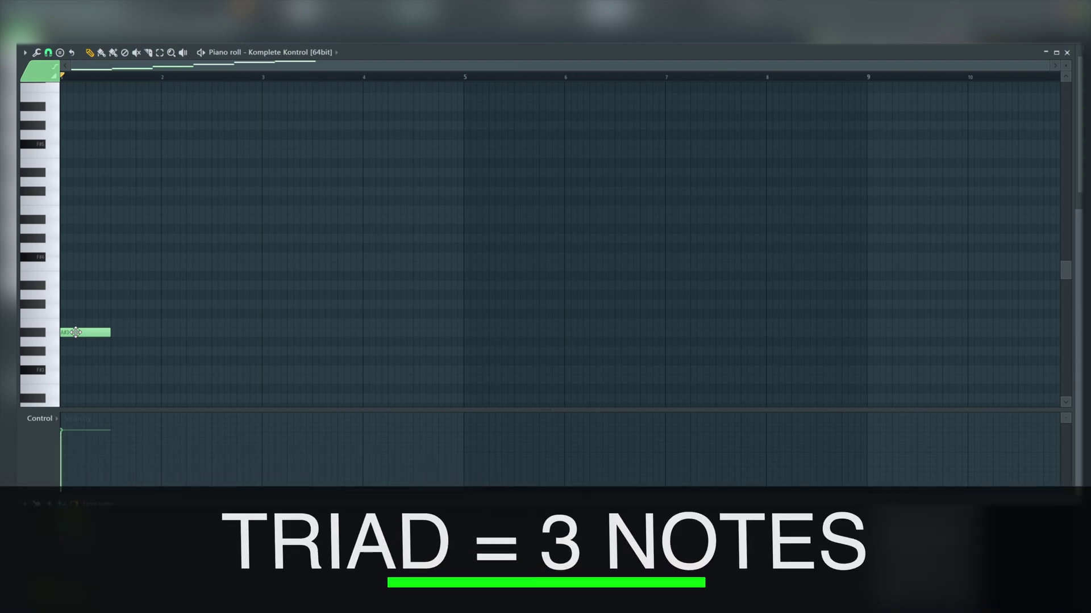
{"action": "left_click", "coordinate": [80, 305]}
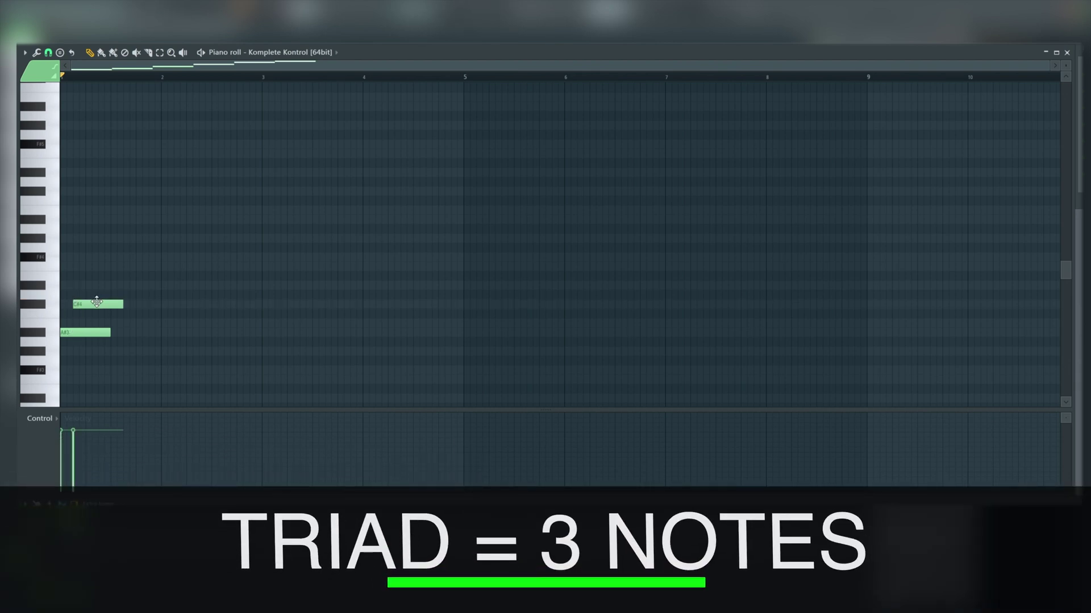
{"action": "left_click", "coordinate": [79, 266]}
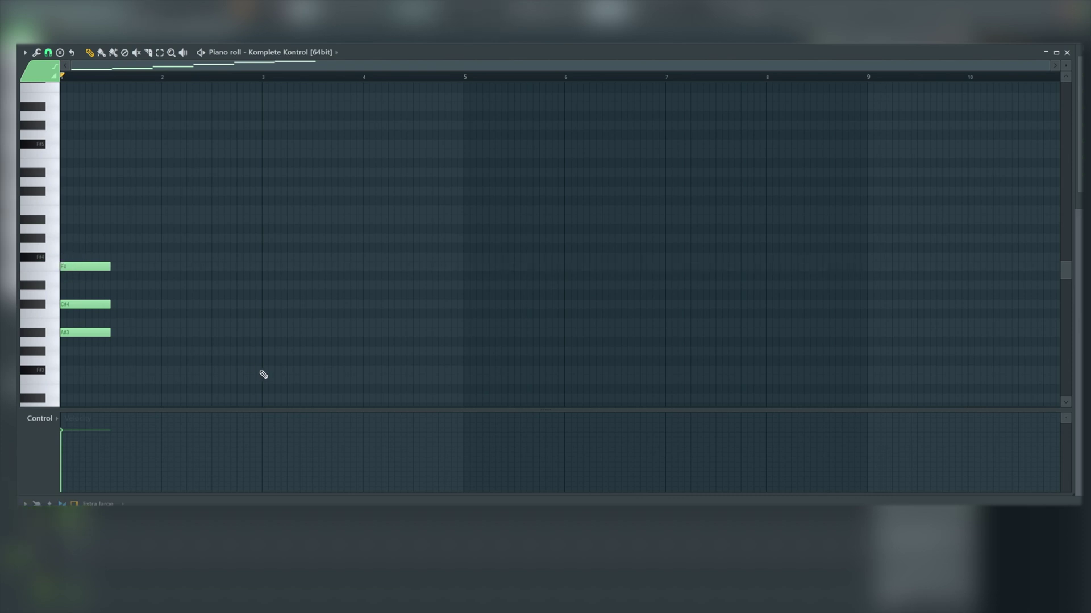
{"action": "key", "text": "space"}
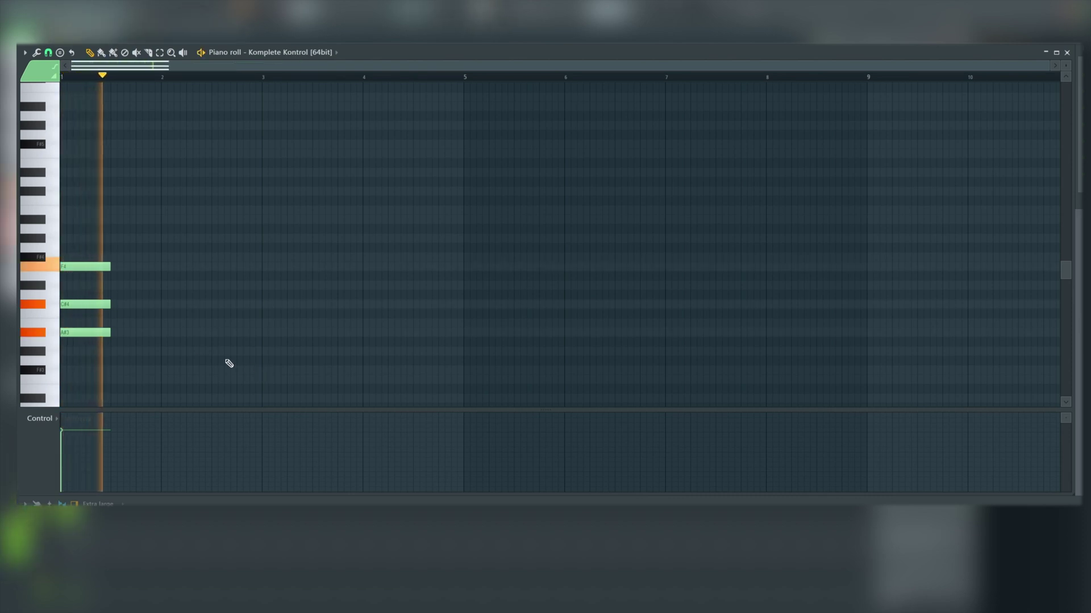
{"action": "key", "text": "space"}
Add the second chord B3–D#4–G#4 and play the two chords
{"action": "left_click", "coordinate": [120, 322]}
{"action": "left_click", "coordinate": [119, 286]}
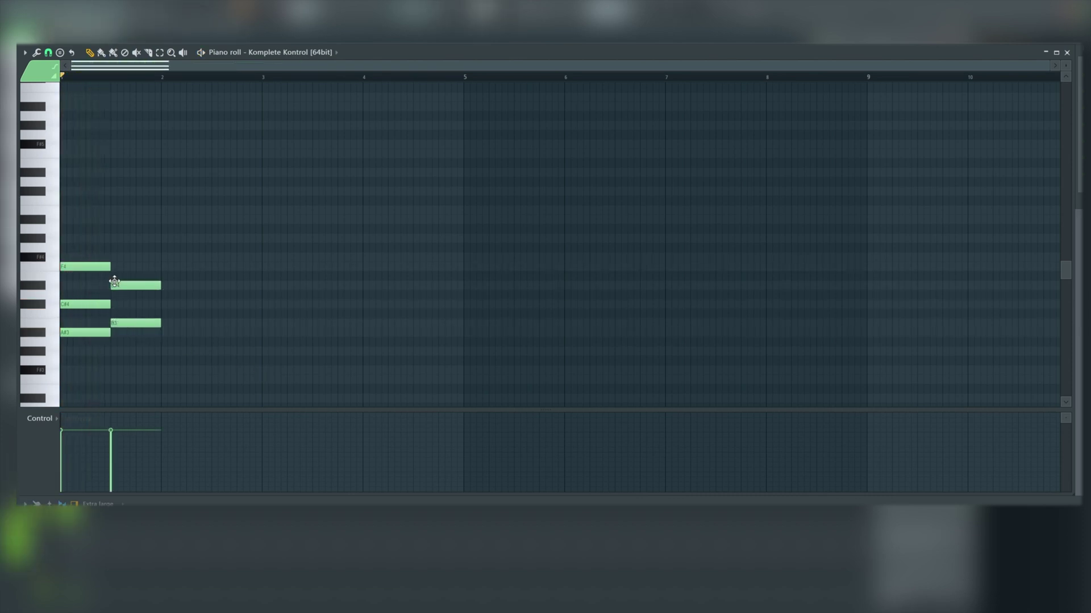
{"action": "left_click", "coordinate": [113, 238]}
{"action": "key", "text": "space"}
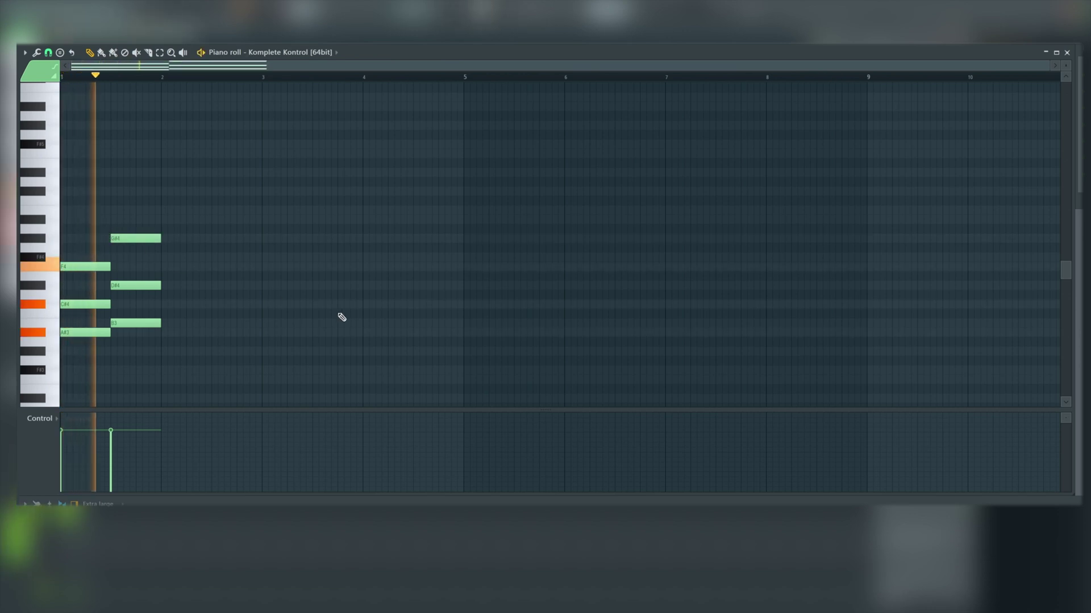
{"action": "key", "text": "space"}
Add the third chord C#4–F4–A#4 at bar 2 and play the three chords
{"action": "left_click", "coordinate": [168, 305]}
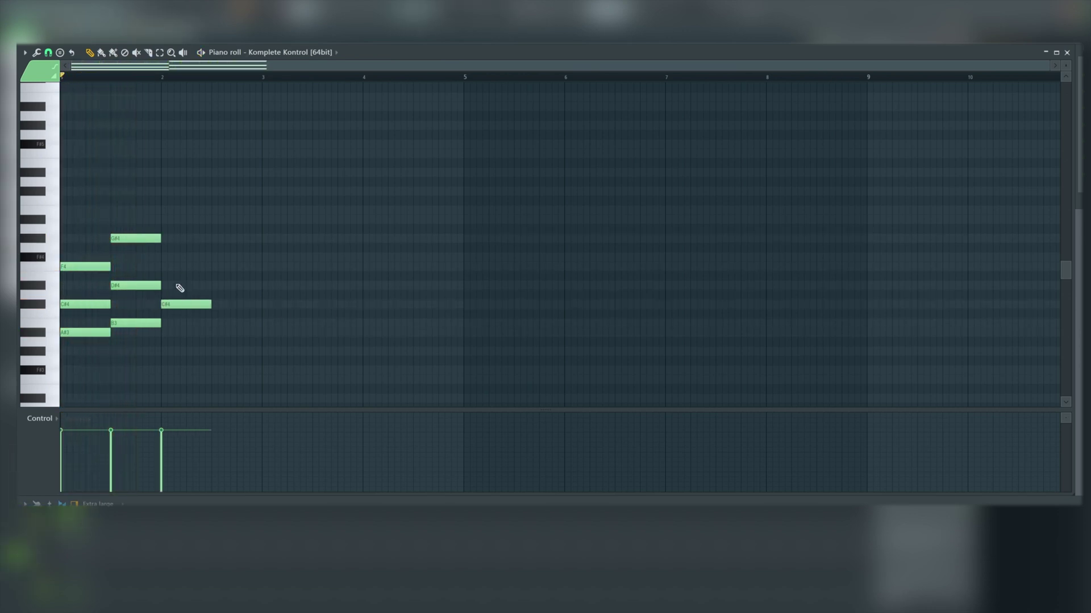
{"action": "left_click", "coordinate": [166, 267]}
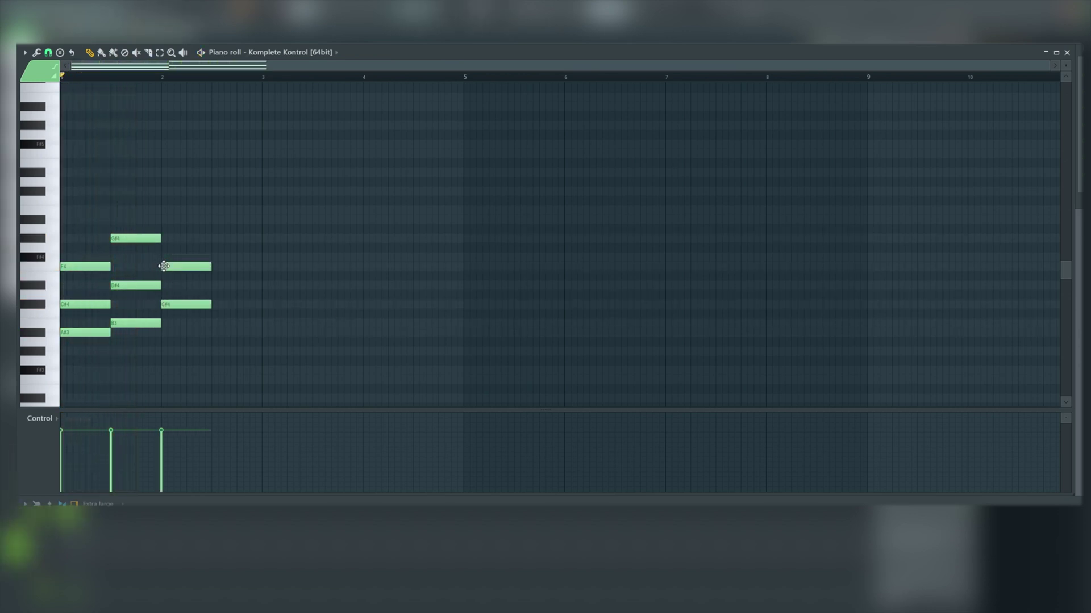
{"action": "left_click", "coordinate": [168, 219]}
{"action": "key", "text": "space"}
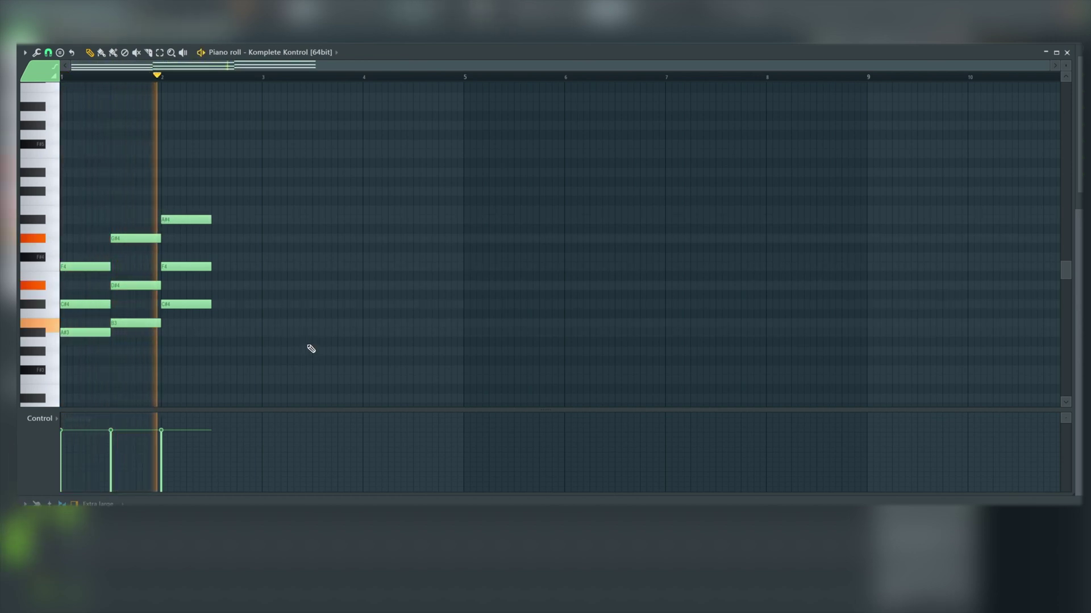
{"action": "key", "text": "space"}
Add the fourth chord B3–F4–G#4, then erase every note from the piano roll
{"action": "left_click", "coordinate": [219, 238]}
{"action": "left_click", "coordinate": [233, 267]}
{"action": "left_click", "coordinate": [245, 323]}
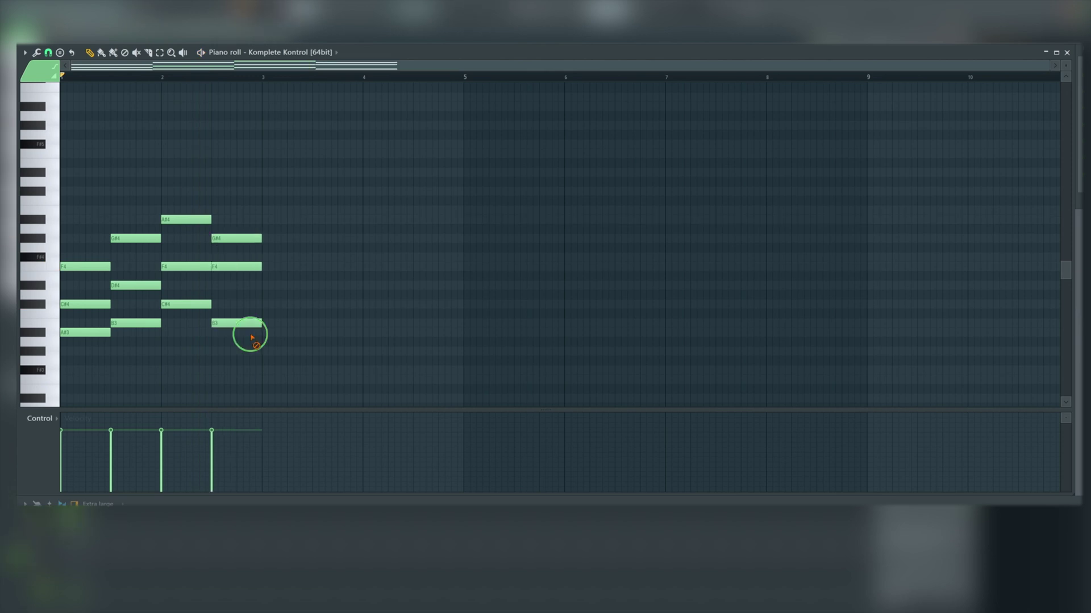
{"action": "mouse_move", "coordinate": [252, 337]}
{"action": "left_mouse_down"}
{"action": "mouse_move", "coordinate": [234, 218]}
{"action": "mouse_move", "coordinate": [194, 259]}
{"action": "mouse_move", "coordinate": [190, 292]}
{"action": "mouse_move", "coordinate": [148, 276]}
{"action": "mouse_move", "coordinate": [134, 326]}
{"action": "mouse_move", "coordinate": [96, 286]}
{"action": "mouse_move", "coordinate": [81, 351]}
{"action": "left_mouse_up"}
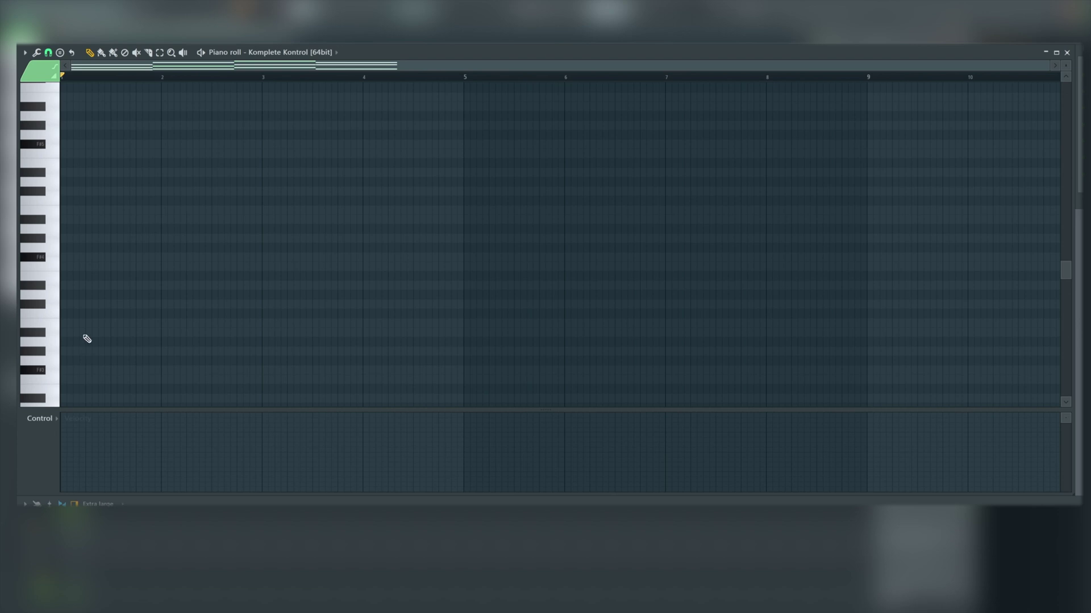
Turn on Minor Harmonic scale highlighting in the piano roll
{"action": "left_click", "coordinate": [46, 77]}
{"action": "left_click", "coordinate": [25, 52]}
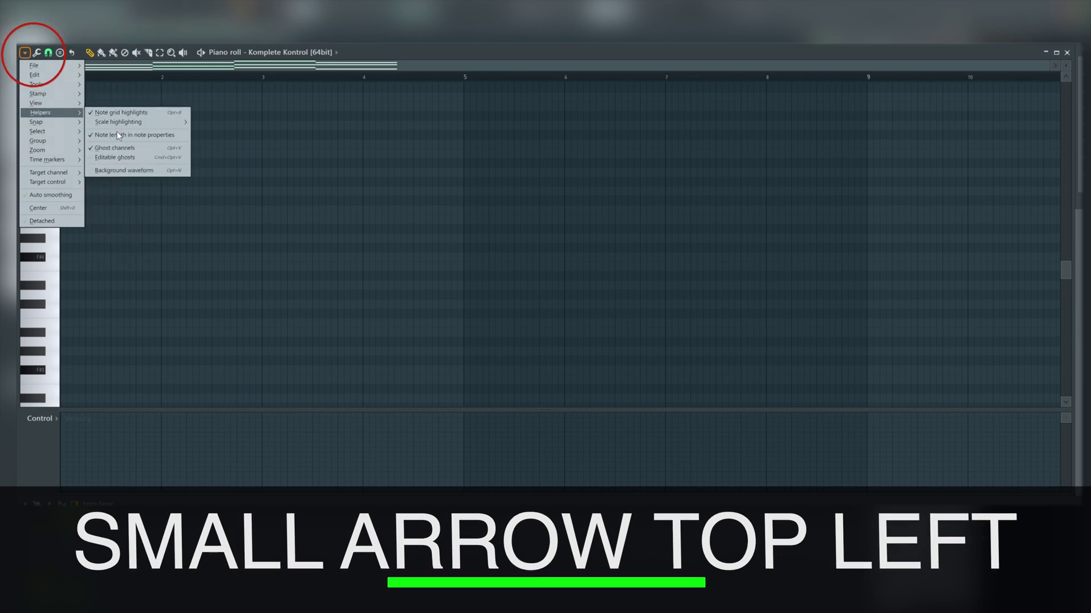
{"action": "mouse_move", "coordinate": [125, 121]}
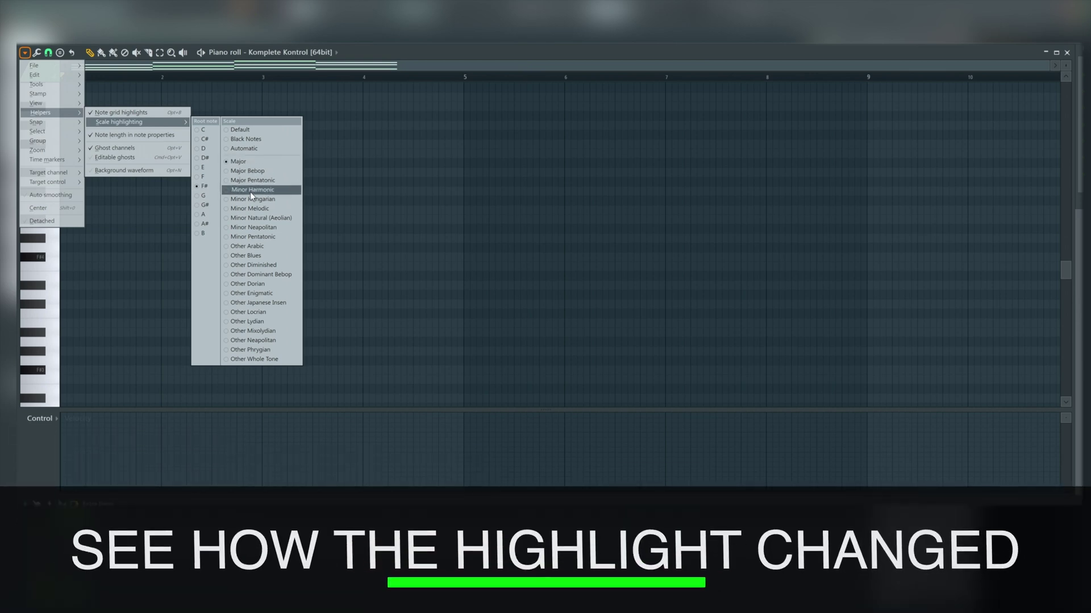
{"action": "left_click", "coordinate": [250, 191]}
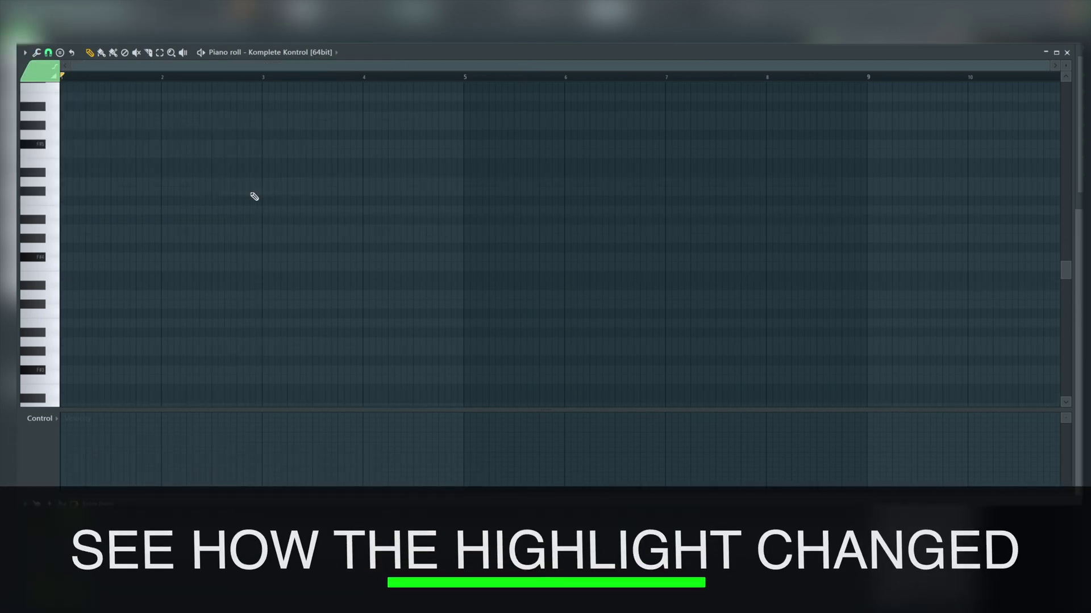
Set the stamp tool to the Minor Harmonic scale
{"action": "left_click", "coordinate": [25, 53]}
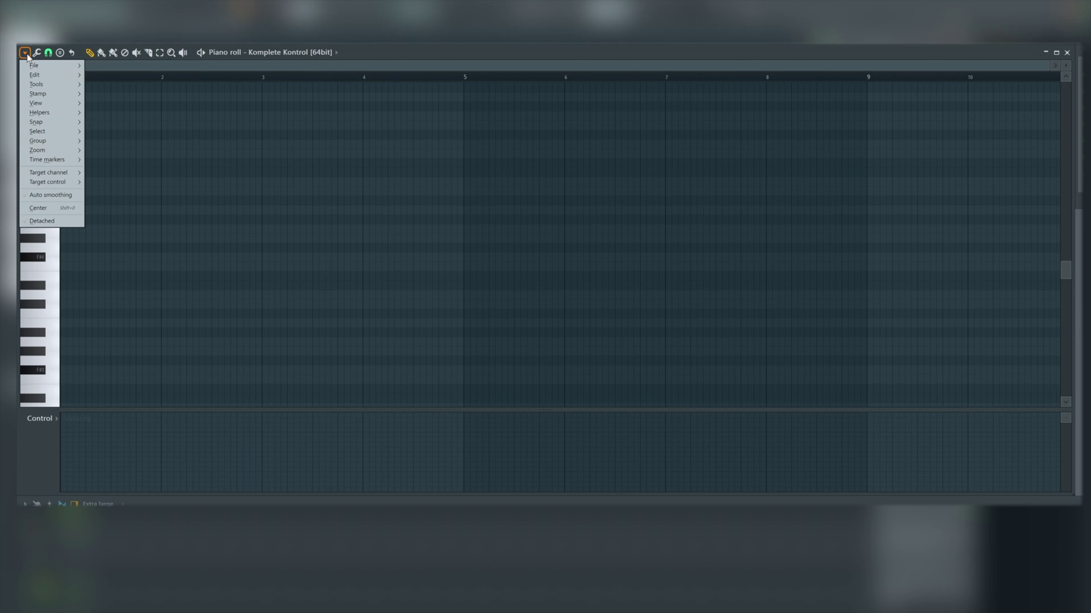
{"action": "mouse_move", "coordinate": [65, 96]}
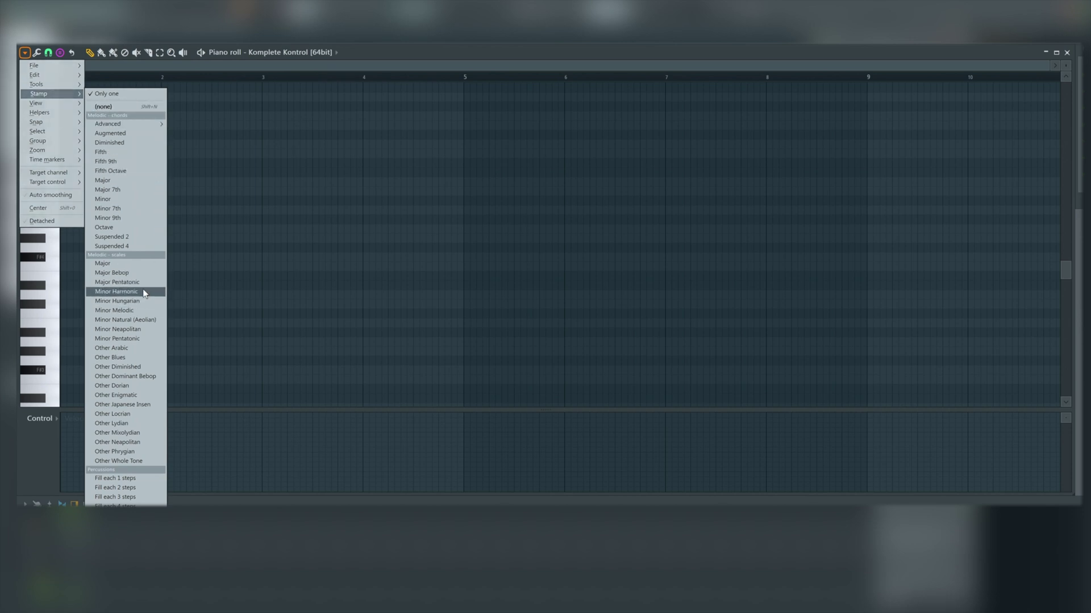
{"action": "left_click", "coordinate": [118, 291]}
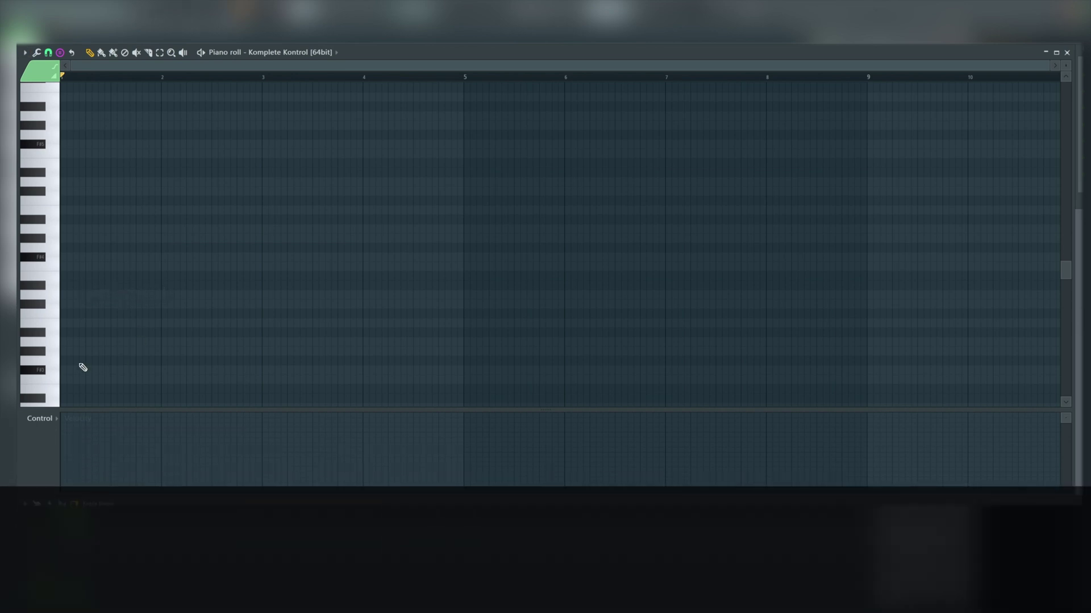
Stamp an F# harmonic-minor scale at bar 1, shorten it to quarter bars and duplicate it across bar 1
{"action": "left_click", "coordinate": [67, 258]}
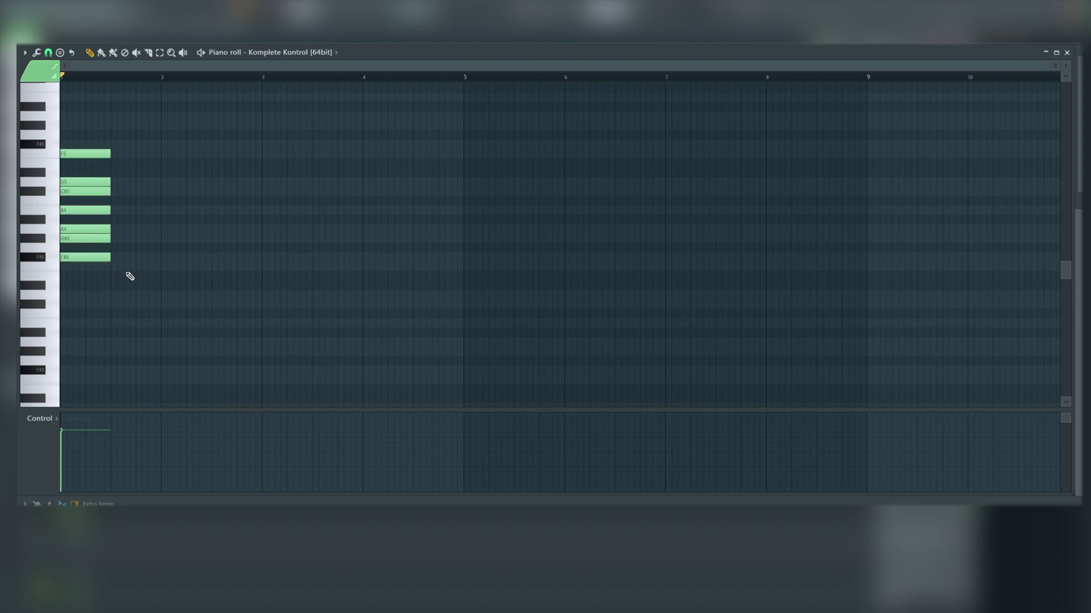
{"action": "left_click_drag", "start_coordinate": [127, 275], "coordinate": [74, 143]}
{"action": "left_click_drag", "start_coordinate": [109, 212], "coordinate": [85, 226]}
{"action": "key", "text": "ctrl+b"}
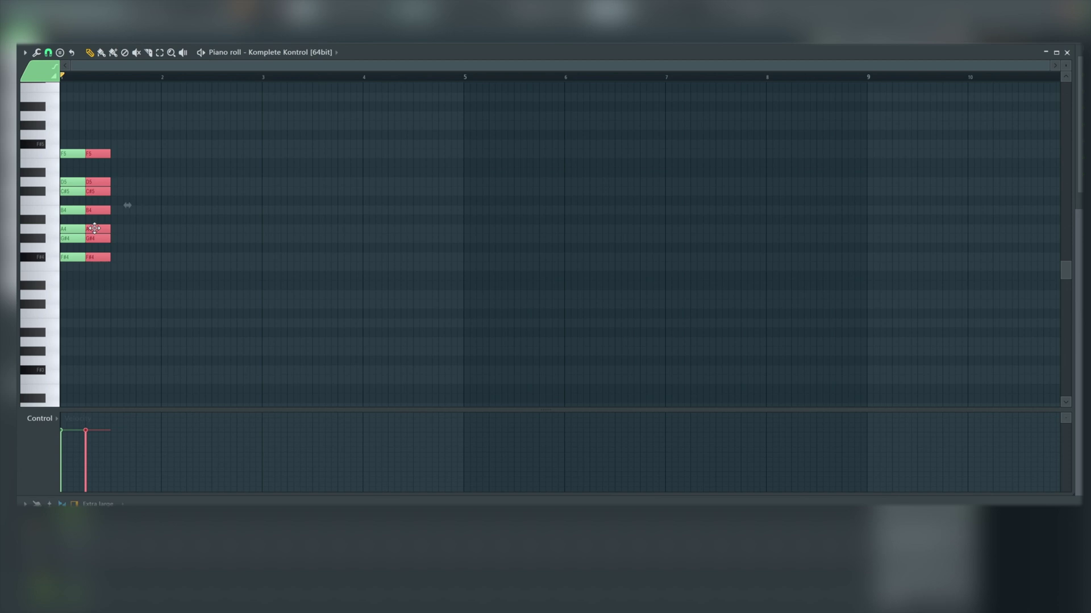
{"action": "key", "text": "ctrl+b"}
{"action": "key", "text": "ctrl+b"}
{"action": "key", "text": "ctrl+d"}
Delete G#4, B4, D5 from the first column and C#5, D5, A4, G#4 from the second
{"action": "right_click", "coordinate": [74, 238]}
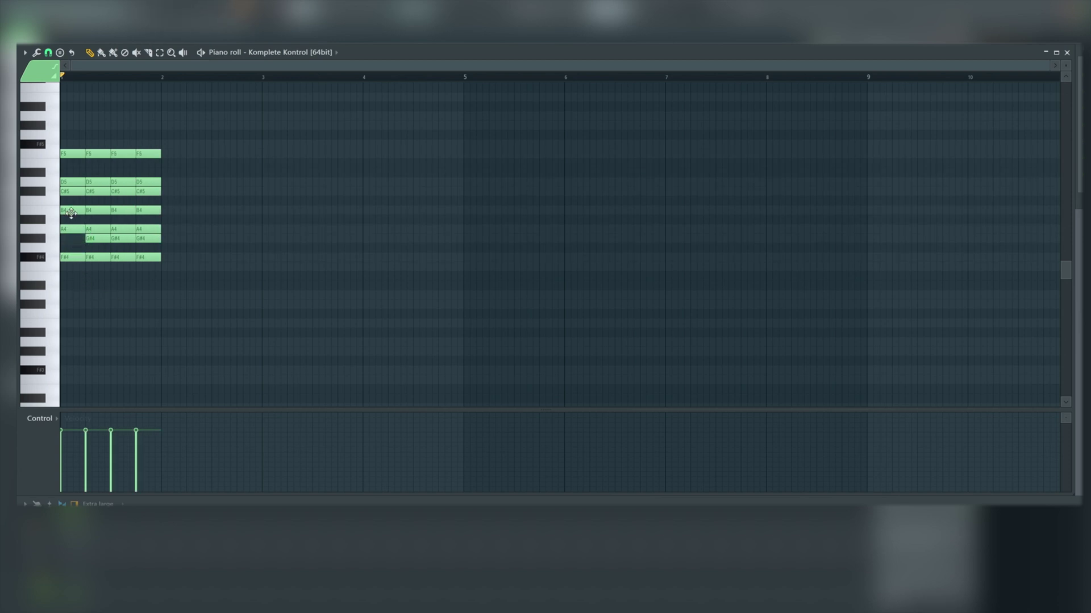
{"action": "right_click", "coordinate": [73, 210]}
{"action": "right_click", "coordinate": [72, 182]}
{"action": "right_click", "coordinate": [92, 192]}
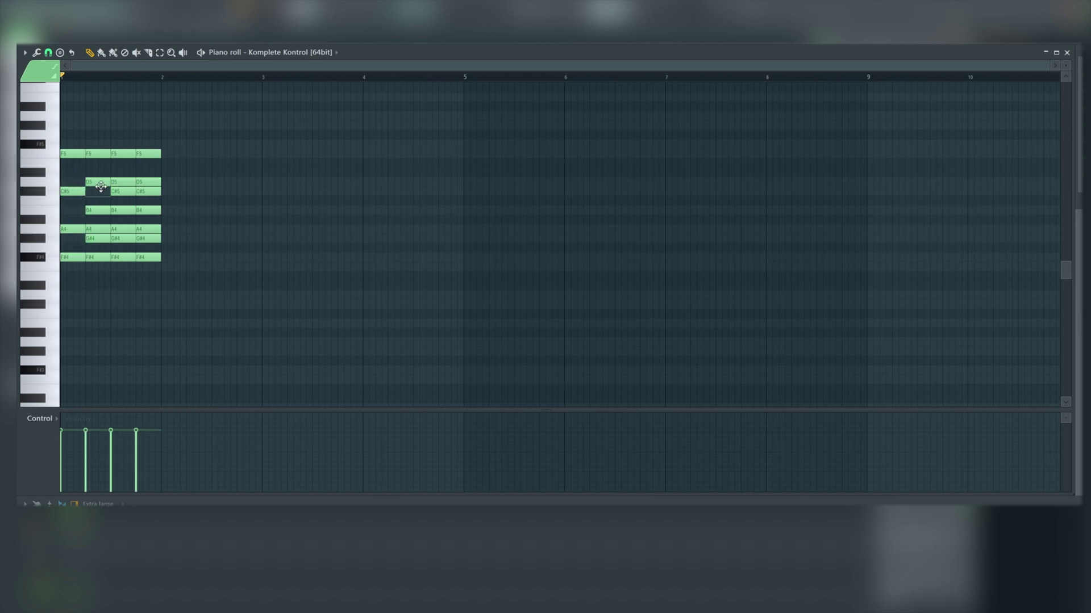
{"action": "right_click", "coordinate": [96, 181]}
{"action": "right_click", "coordinate": [95, 229]}
{"action": "right_click", "coordinate": [92, 239]}
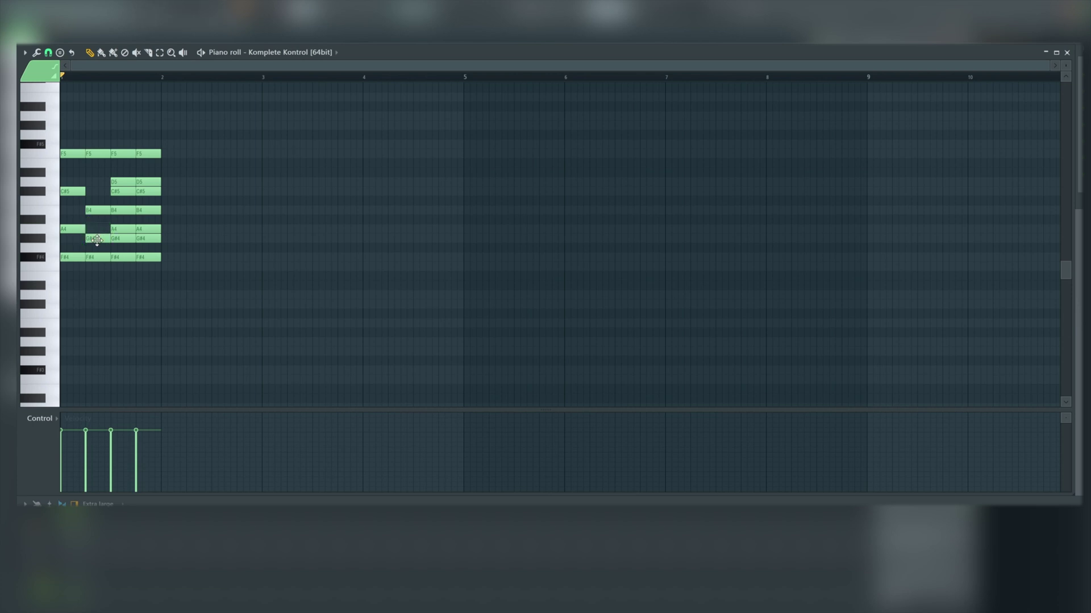
Delete C#5, D5, F5, G#4 from the third column and C#5, G#4, F#4 from the fourth
{"action": "right_click", "coordinate": [124, 191]}
{"action": "right_click", "coordinate": [123, 182]}
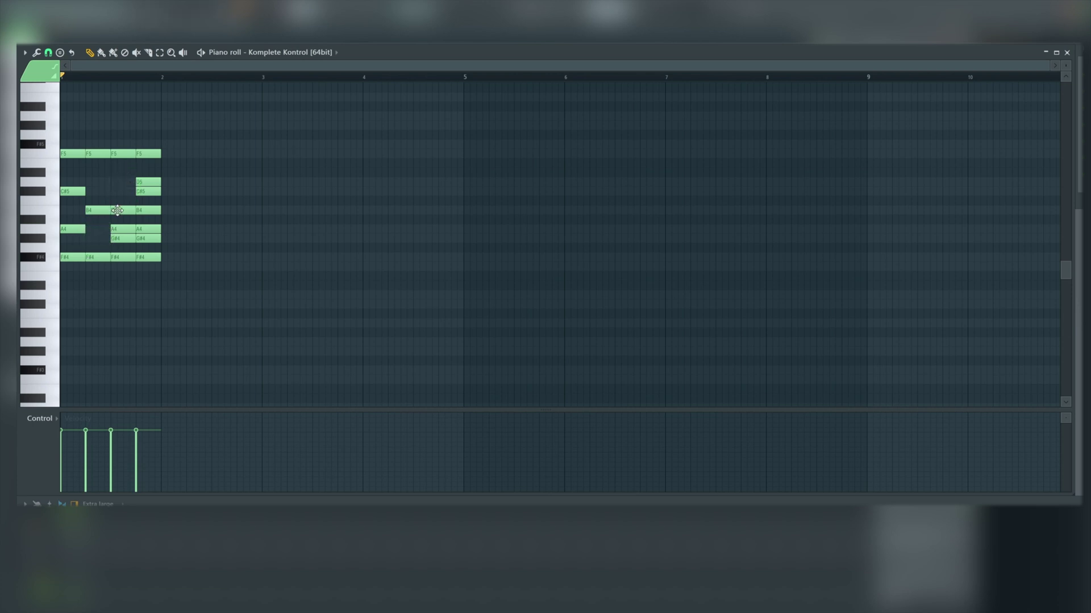
{"action": "right_click", "coordinate": [119, 155]}
{"action": "right_click", "coordinate": [120, 239]}
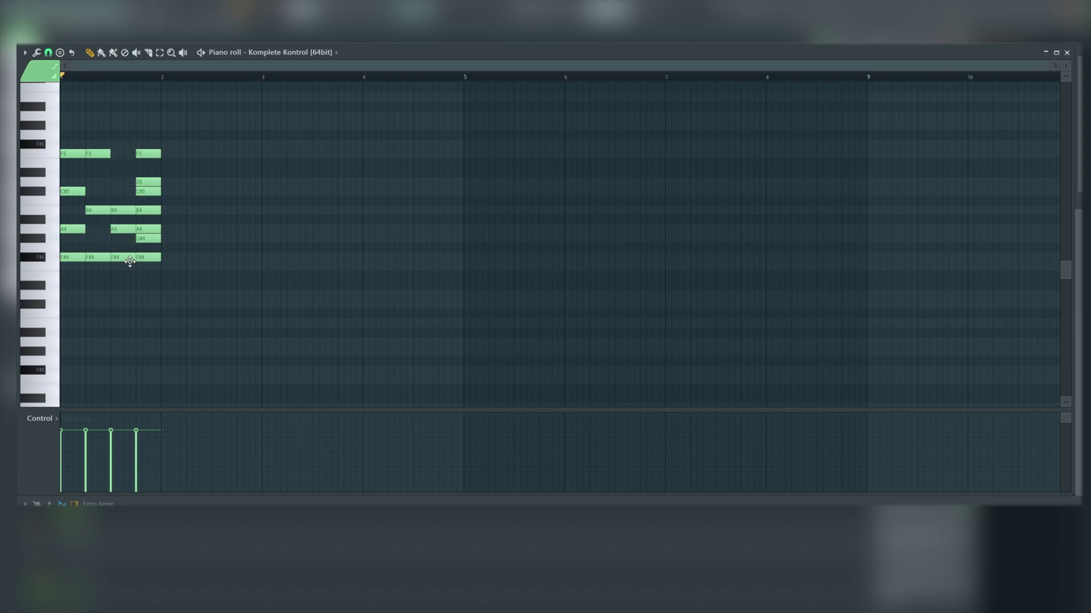
{"action": "right_click", "coordinate": [146, 192]}
{"action": "right_click", "coordinate": [147, 238]}
{"action": "right_click", "coordinate": [151, 257]}
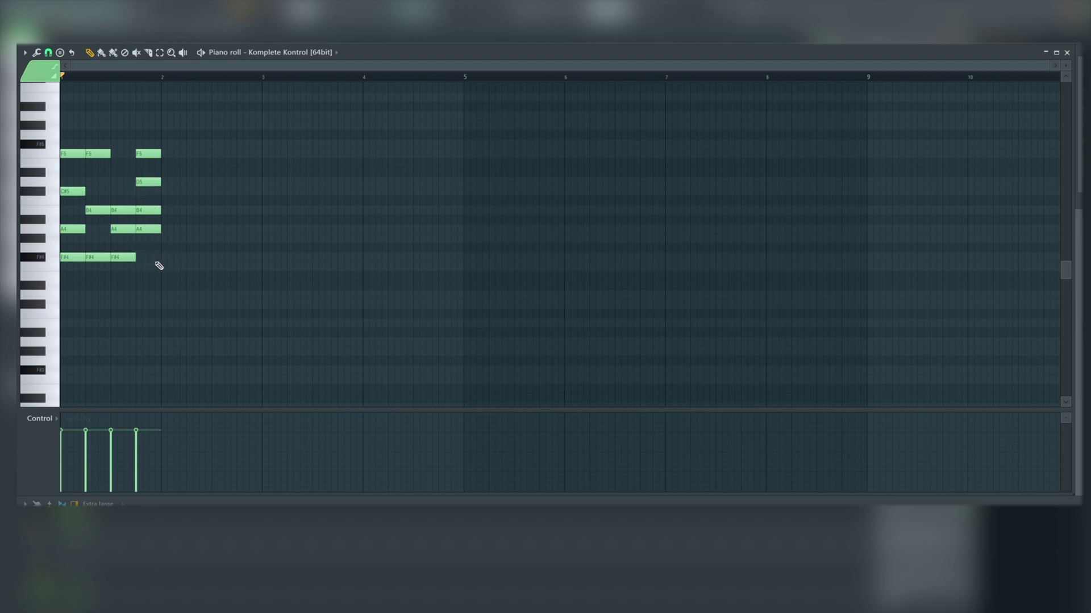
Lower the fourth chord's F5 to D5 and audition the revoiced chords
{"action": "left_click_drag", "start_coordinate": [147, 153], "coordinate": [147, 182]}
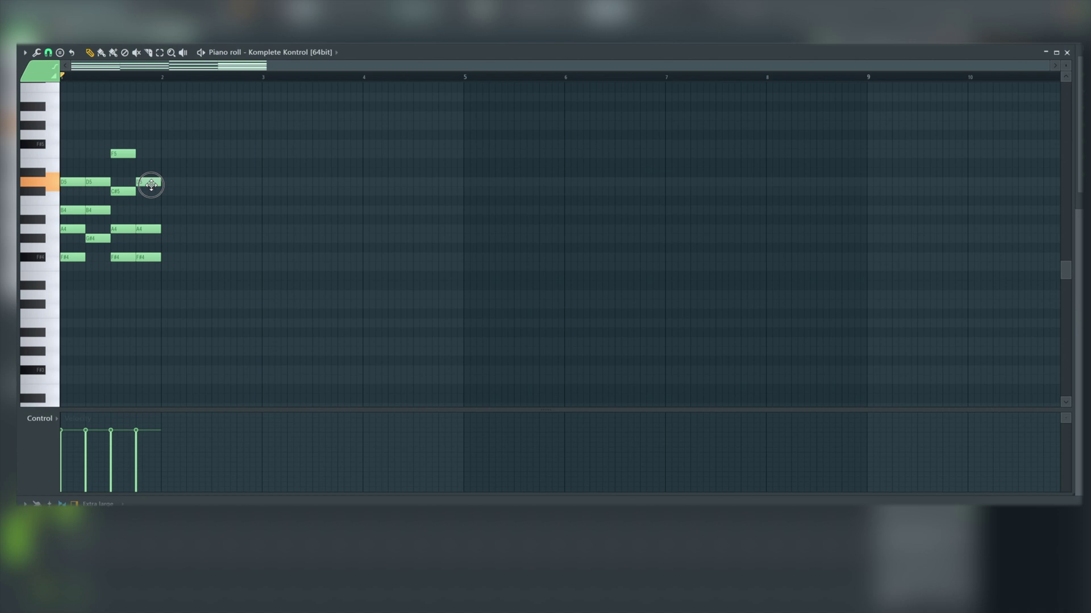
{"action": "key", "text": "space"}
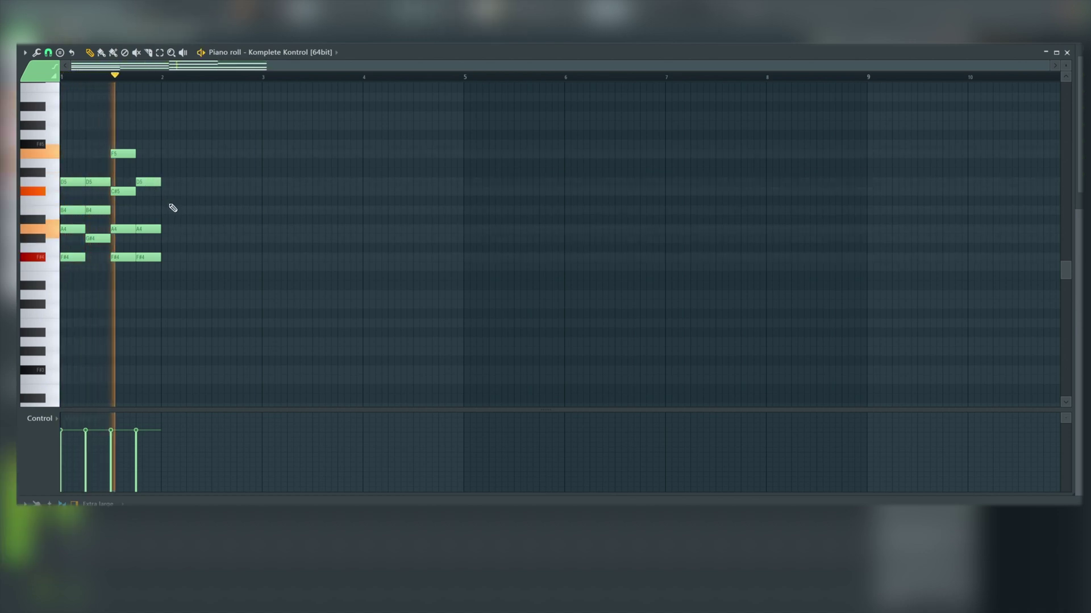
{"action": "key", "text": "space"}
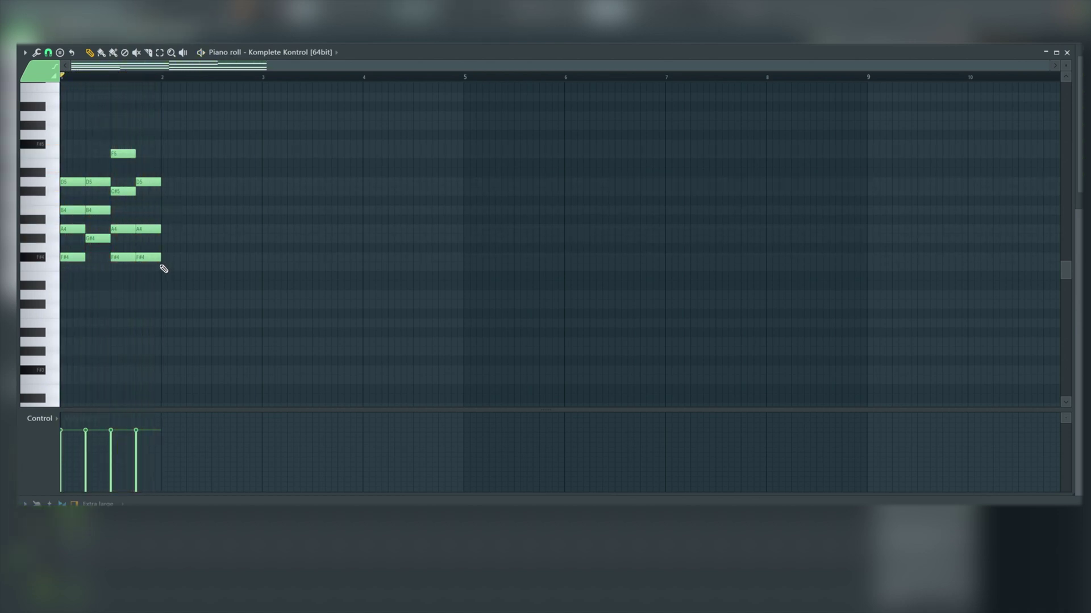
{"action": "left_click_drag", "start_coordinate": [177, 297], "coordinate": [75, 151]}
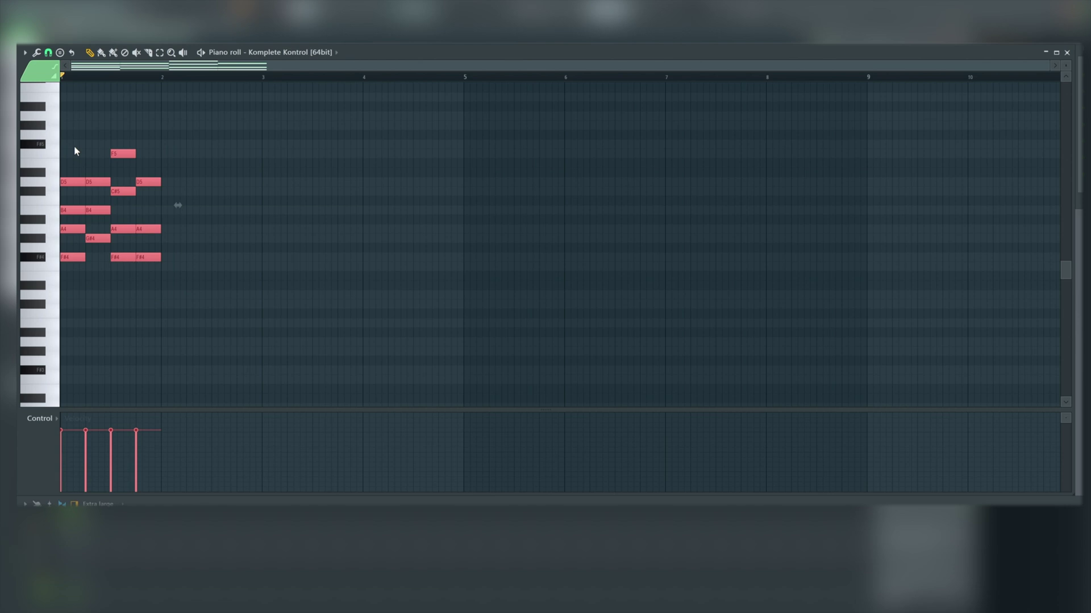
Stamp an advanced F#3–A#3–C#4–F4 chord and move it to the start of bar 1
{"action": "left_click", "coordinate": [25, 52]}
{"action": "mouse_move", "coordinate": [52, 94]}
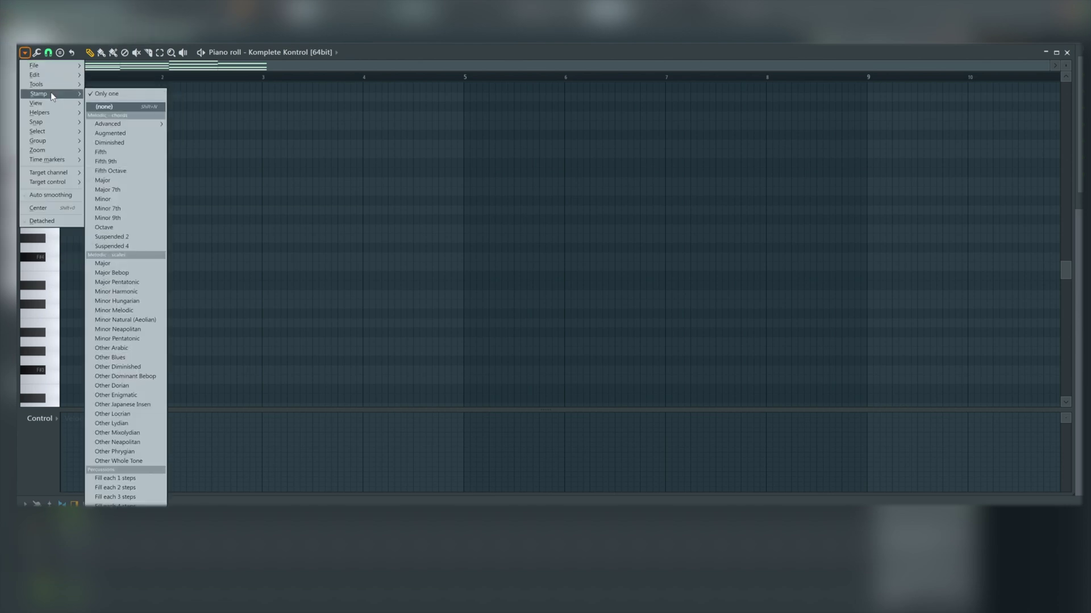
{"action": "mouse_move", "coordinate": [152, 125]}
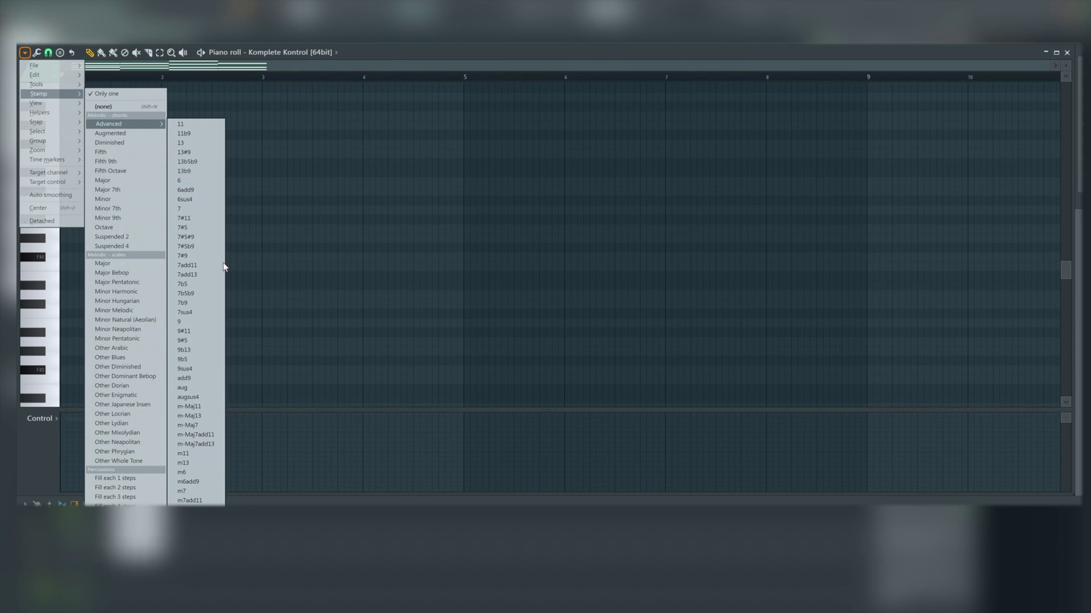
{"action": "left_click", "coordinate": [107, 190]}
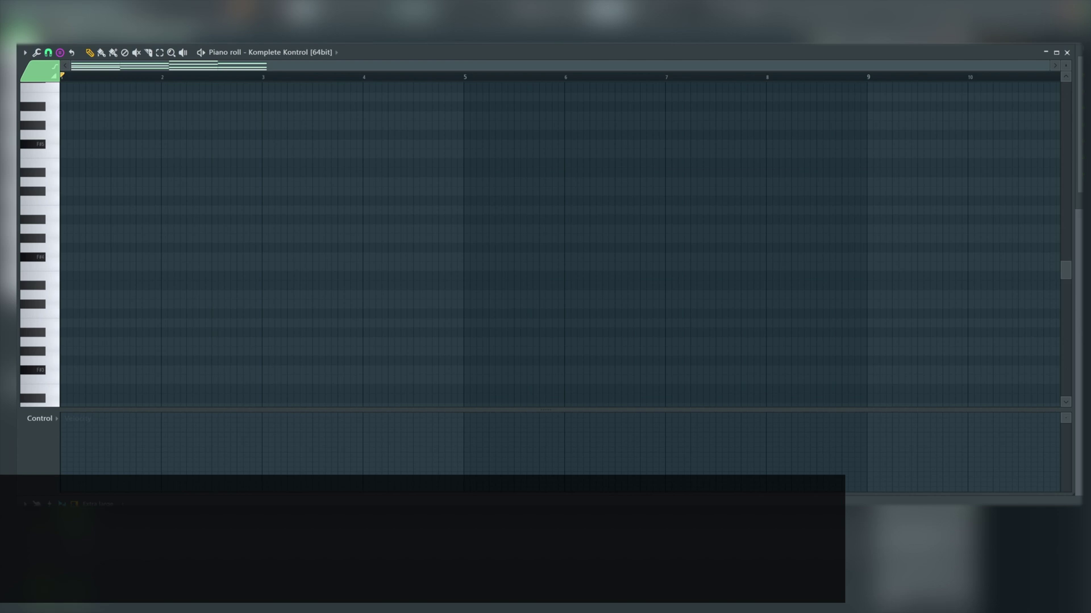
{"action": "left_click", "coordinate": [86, 370]}
{"action": "left_click_drag", "start_coordinate": [86, 369], "coordinate": [74, 369]}
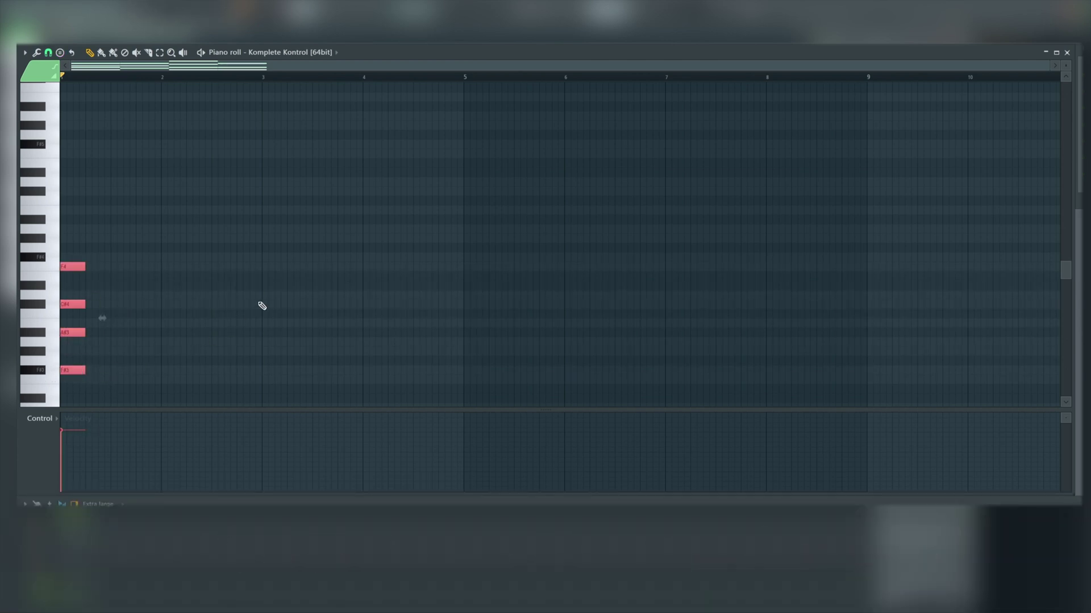
Lengthen the chord to fill bar 1 and play it back
{"action": "key", "text": "space"}
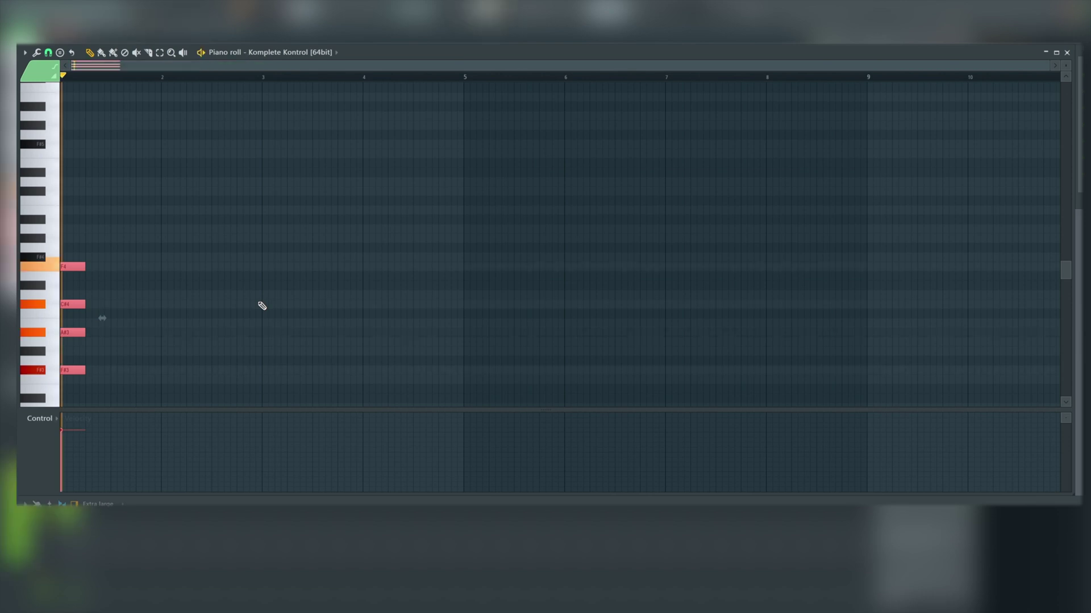
{"action": "key", "text": "ctrl+l"}
{"action": "key", "text": "ctrl+d"}
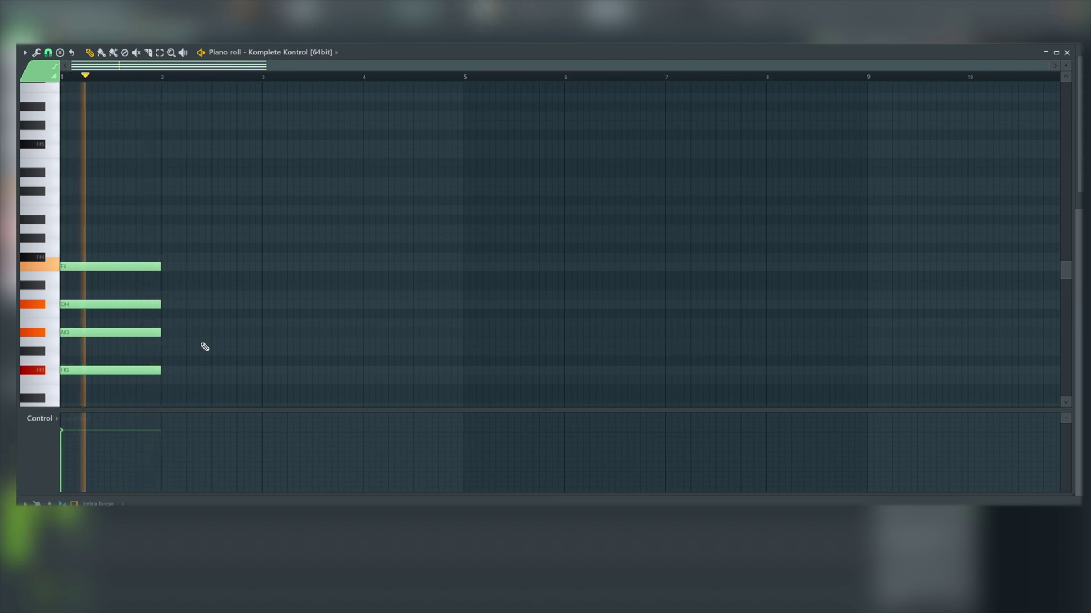
{"action": "key", "text": "space"}
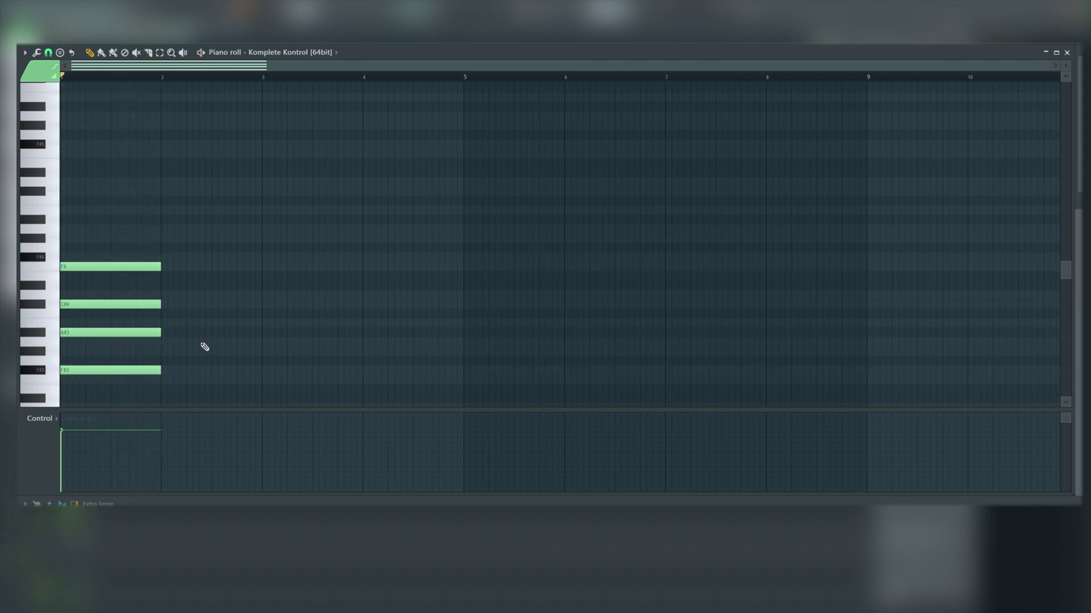
{"action": "left_click", "coordinate": [25, 52]}
Switch scale highlighting to Major, then stamp a G#3–C4–D#4–G4 chord filling bar 2
{"action": "mouse_move", "coordinate": [59, 118]}
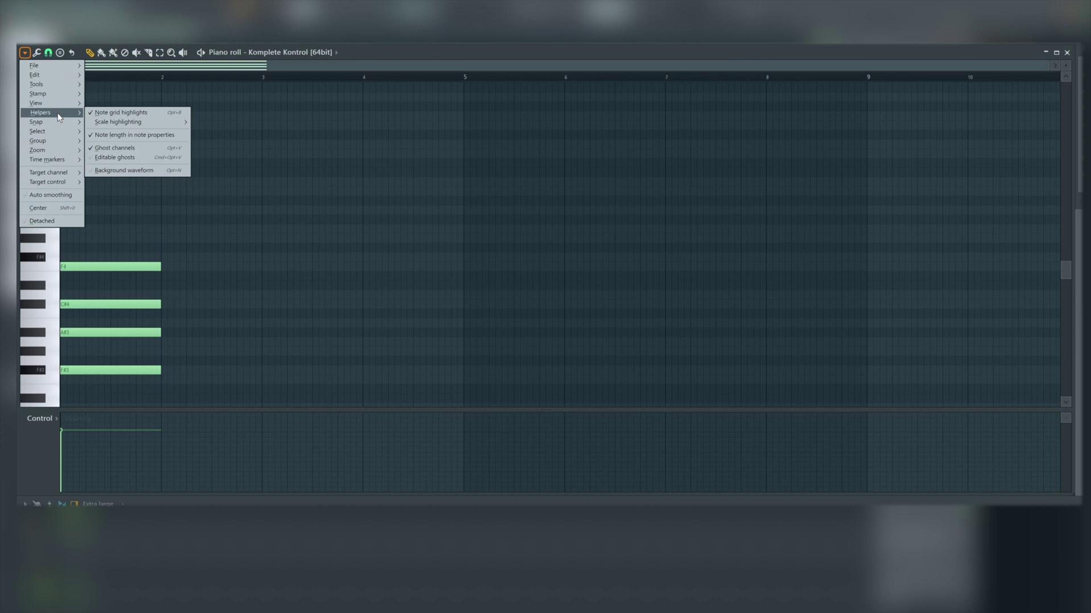
{"action": "left_click", "coordinate": [263, 163]}
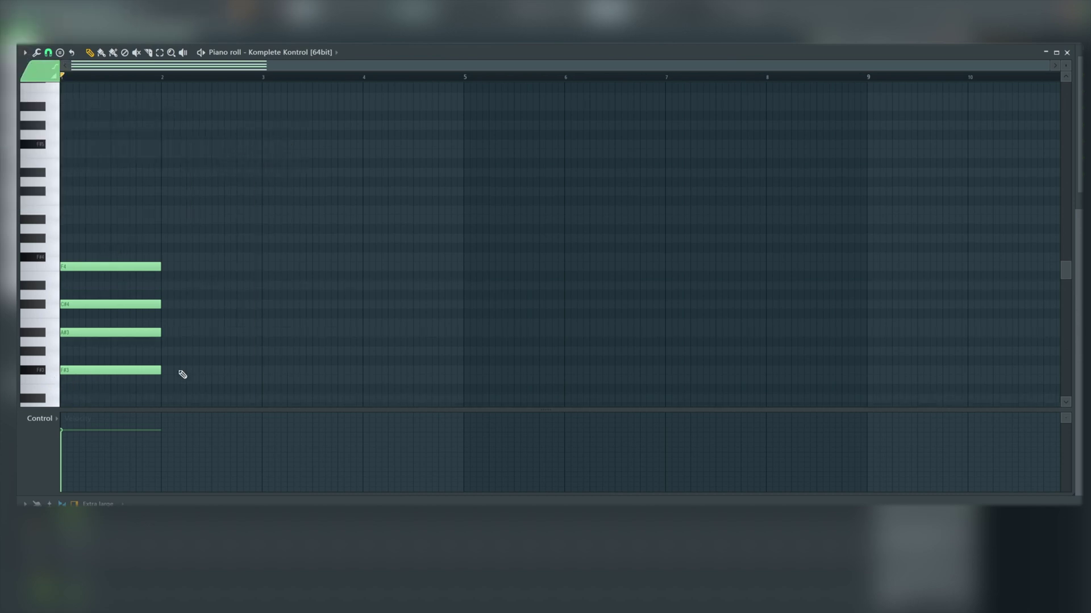
{"action": "left_click", "coordinate": [25, 52]}
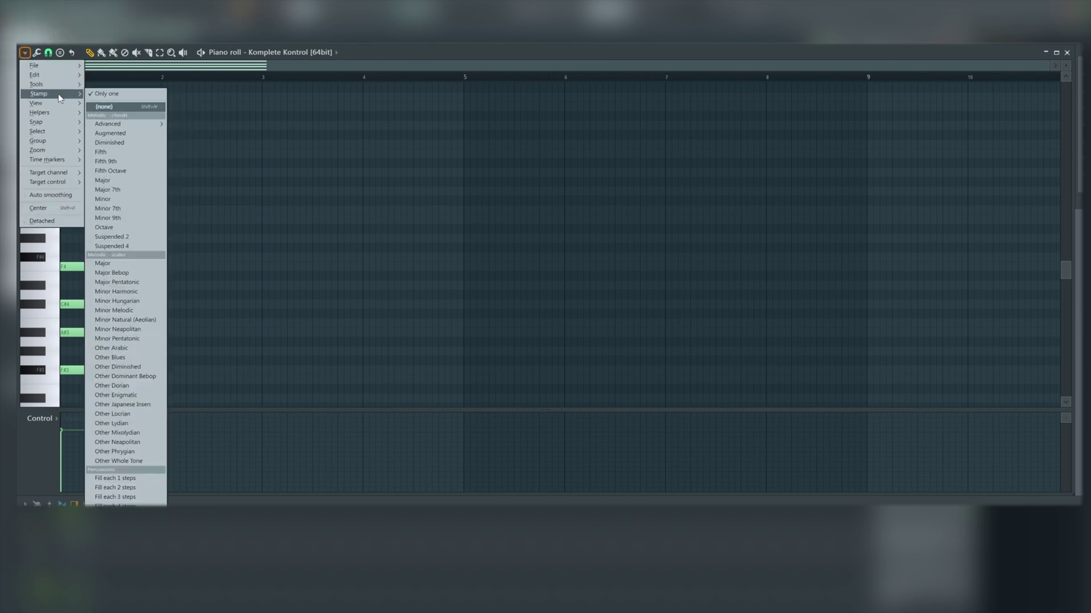
{"action": "left_click", "coordinate": [119, 170]}
{"action": "left_click", "coordinate": [171, 351]}
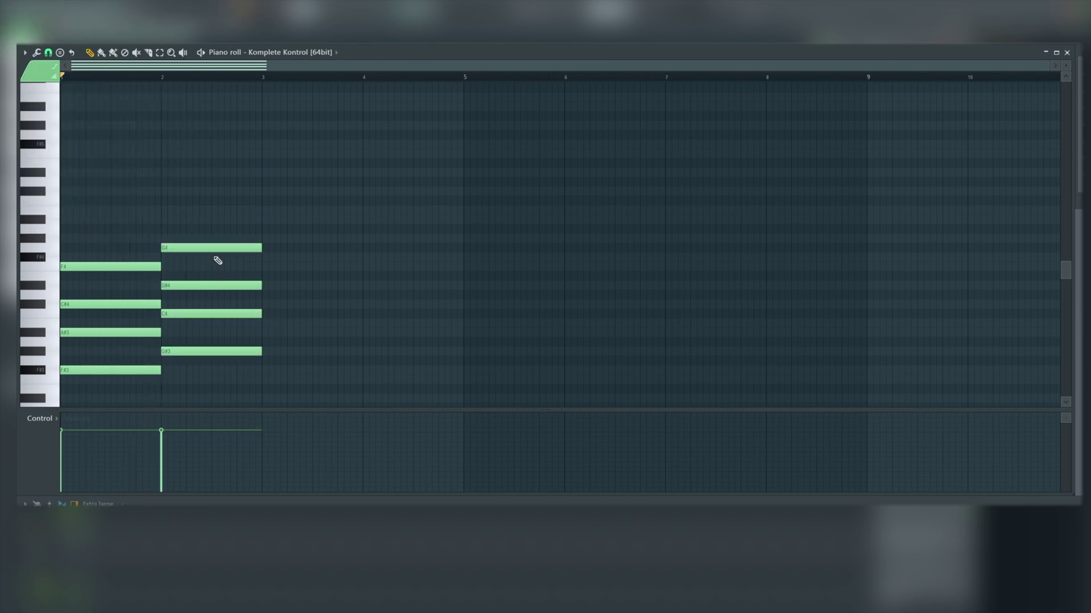
Raise bar 2's G4 to G#4, lower C4 to B3, and play the two bars
{"action": "left_click", "coordinate": [197, 247]}
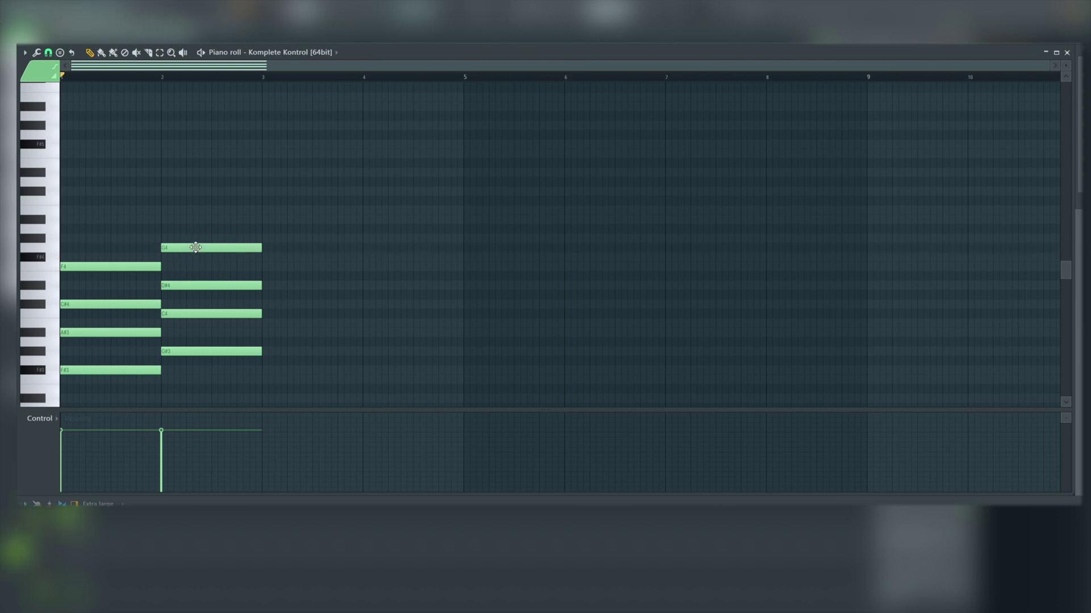
{"action": "left_click", "coordinate": [195, 245]}
{"action": "left_click_drag", "start_coordinate": [195, 240], "coordinate": [195, 231]}
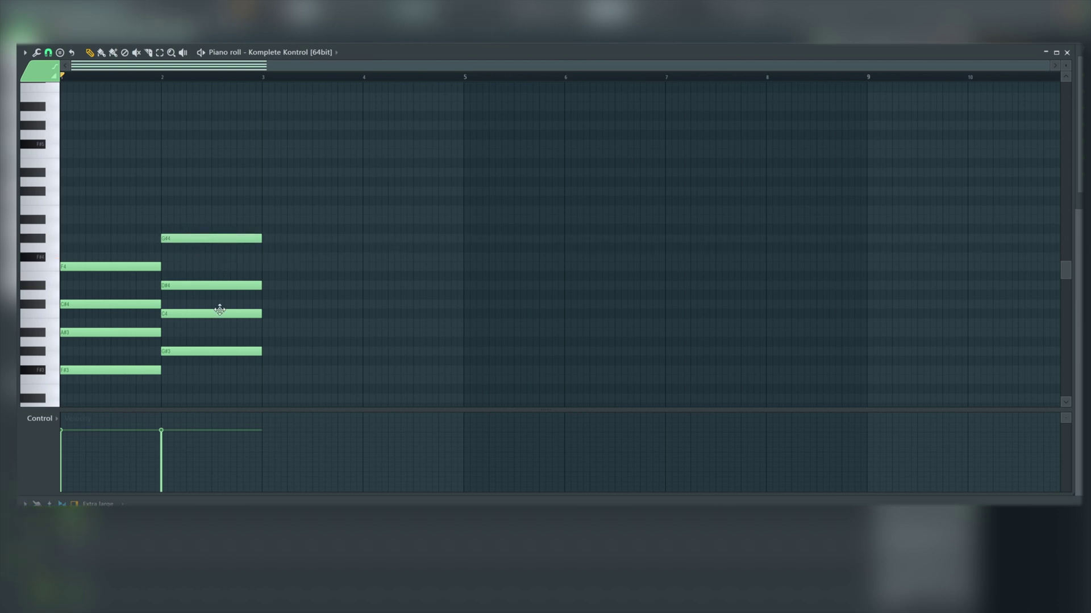
{"action": "left_click_drag", "start_coordinate": [195, 314], "coordinate": [195, 324]}
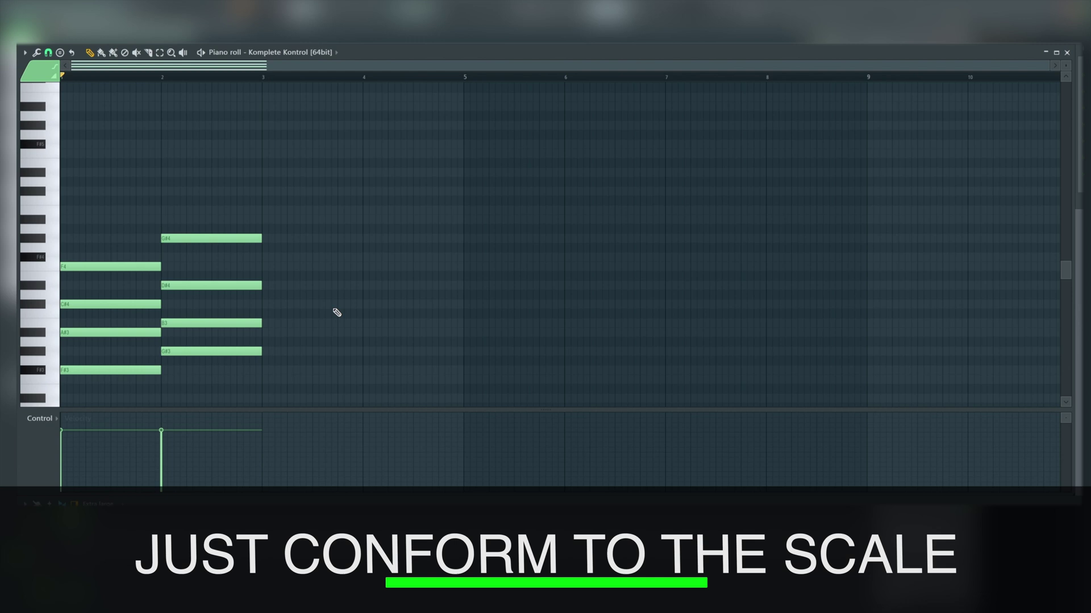
{"action": "key", "text": "space"}
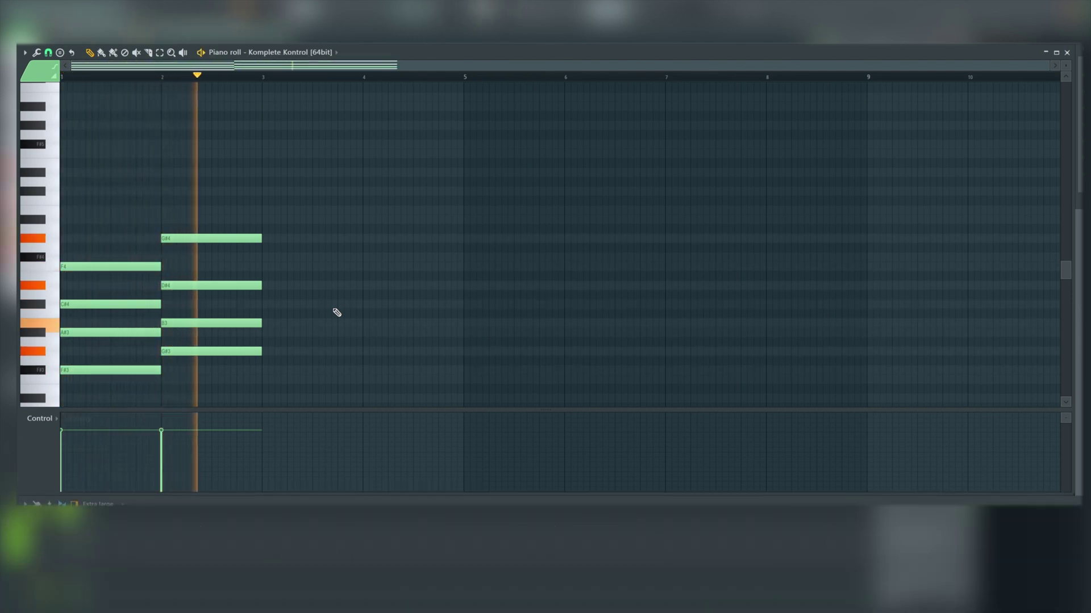
{"action": "key", "text": "space"}
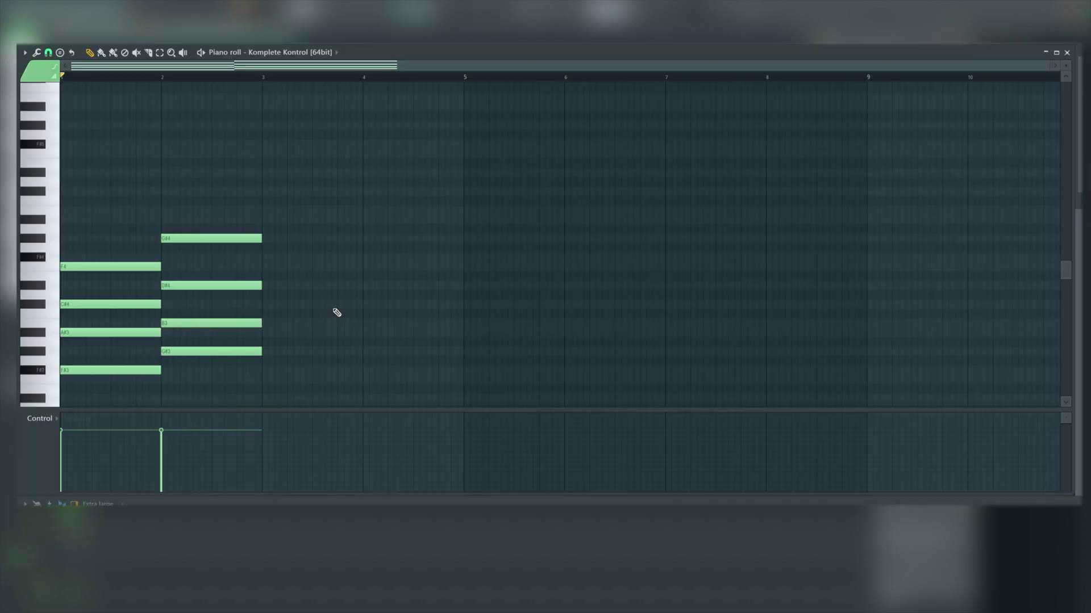
Copy the bar-1 chord to bar 3, drop its F#3 to F3, and play the progression
{"action": "left_click", "coordinate": [90, 329], "text": "ctrl"}
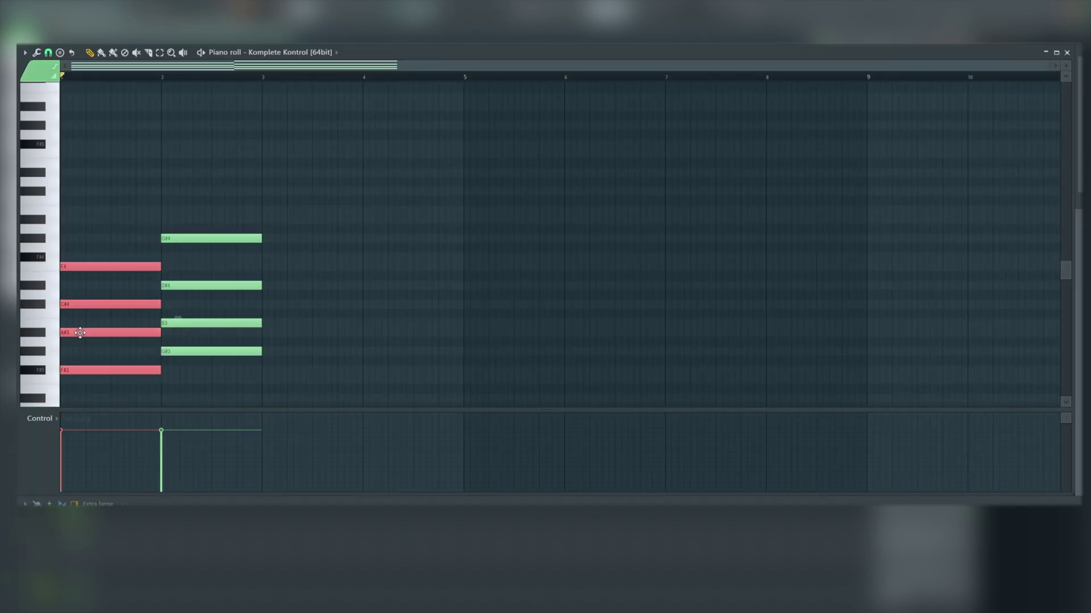
{"action": "left_click_drag", "start_coordinate": [80, 332], "coordinate": [282, 329]}
{"action": "left_click", "coordinate": [339, 386]}
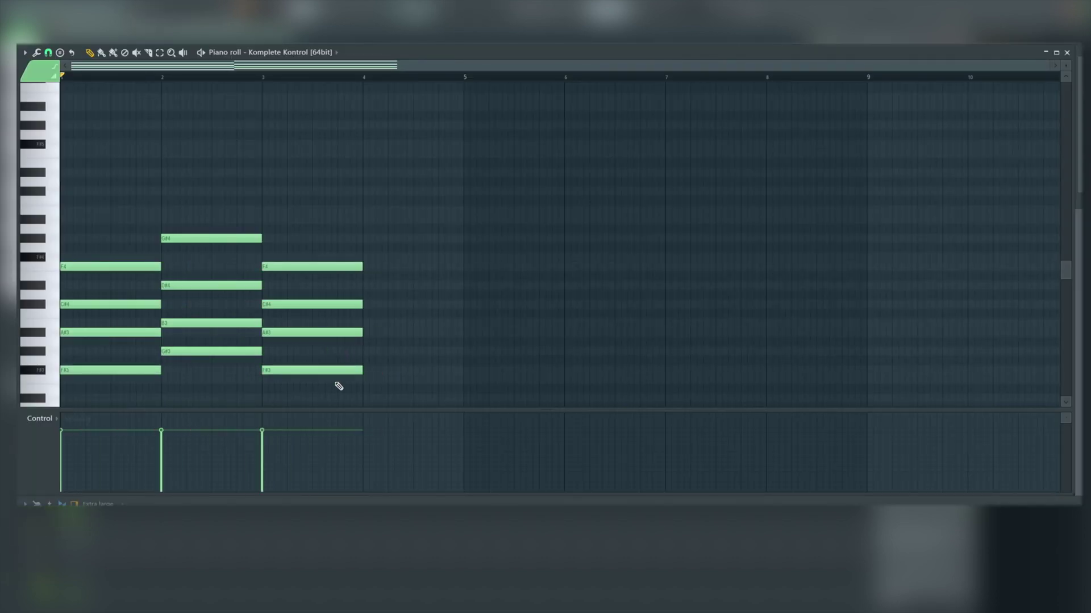
{"action": "left_click_drag", "start_coordinate": [292, 371], "coordinate": [293, 382]}
{"action": "key", "text": "space"}
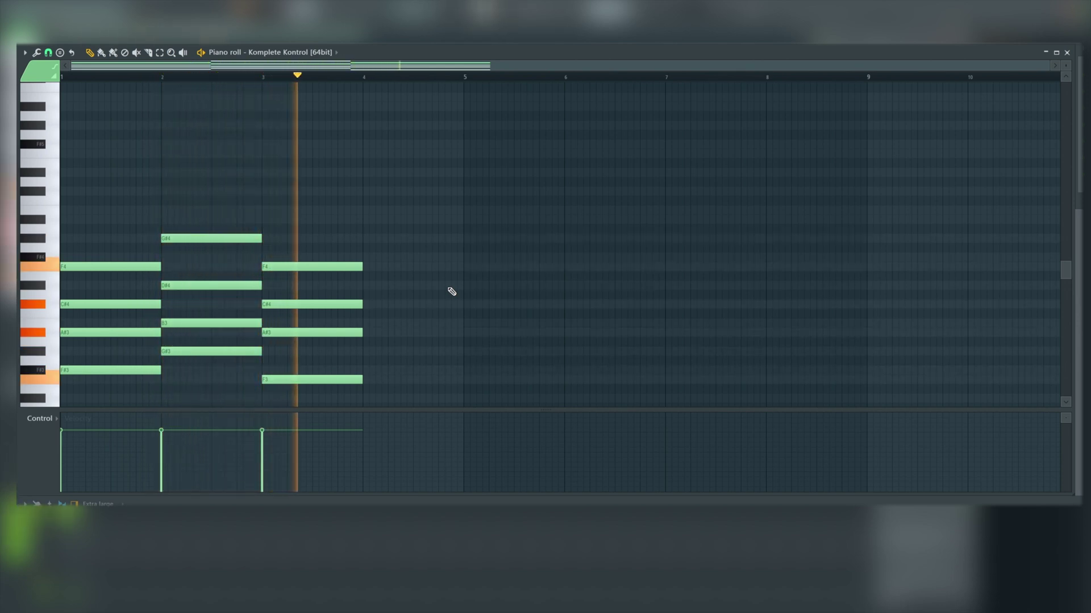
Stamp a five-note advanced chord on F#3 across bar 1 of the empty pattern
{"action": "left_click", "coordinate": [24, 52]}
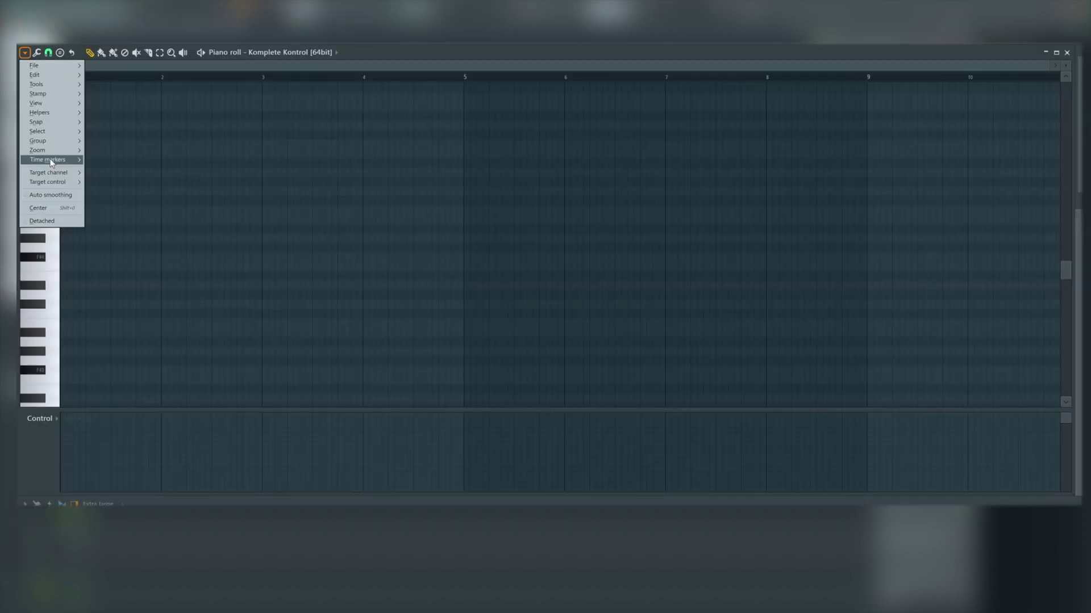
{"action": "mouse_move", "coordinate": [51, 161]}
{"action": "mouse_move", "coordinate": [40, 87]}
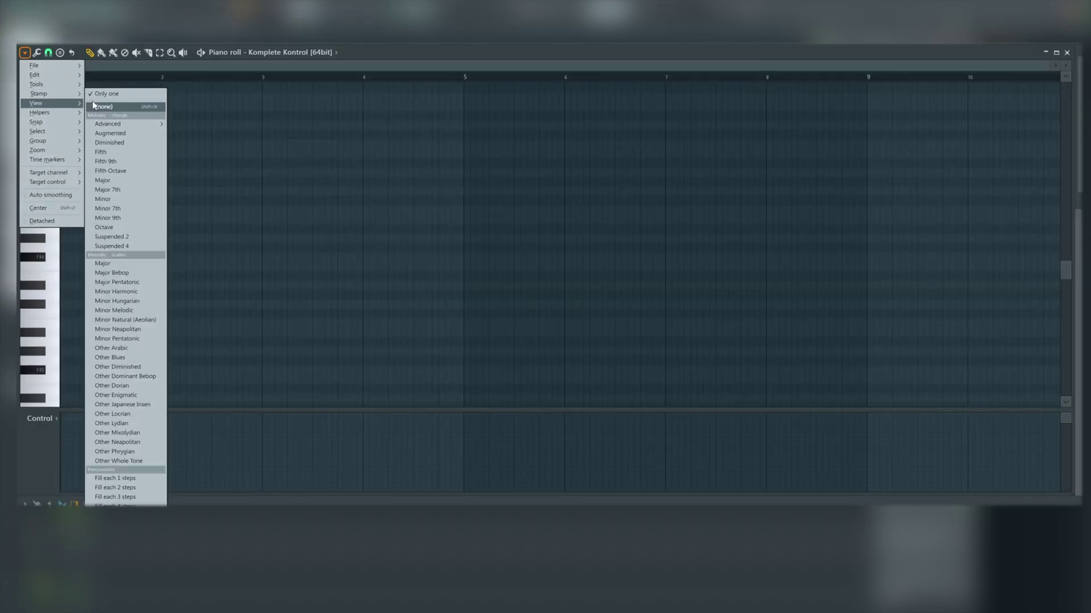
{"action": "mouse_move", "coordinate": [138, 125]}
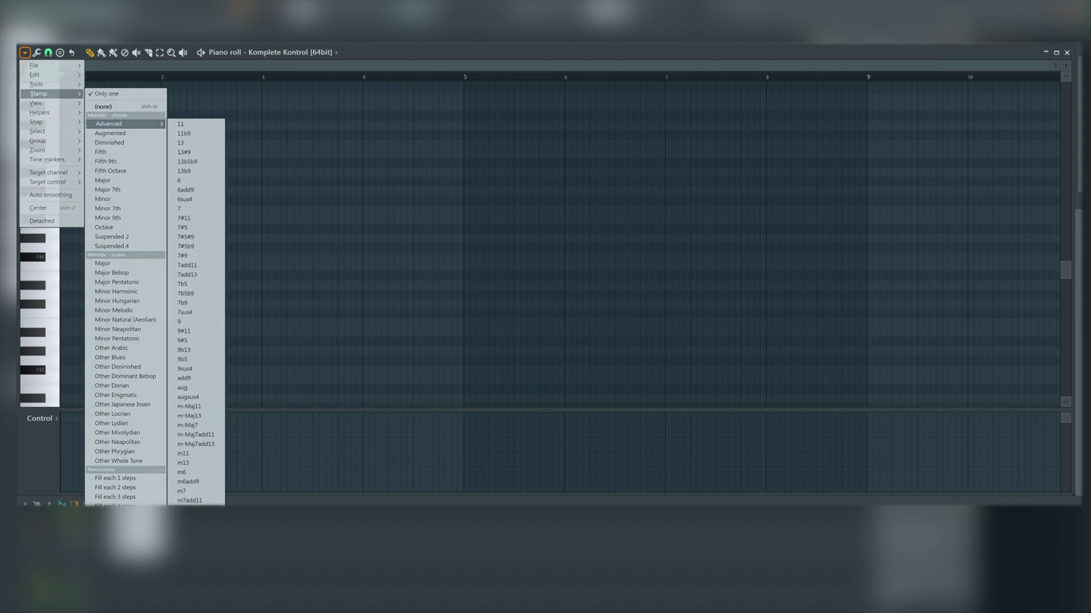
{"action": "left_click", "coordinate": [85, 264]}
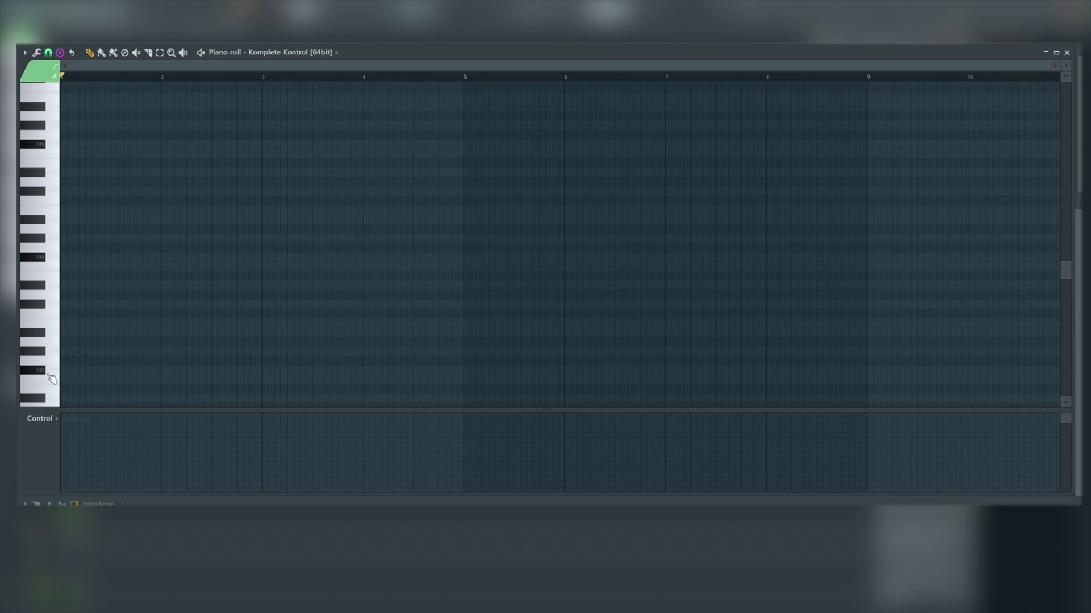
{"action": "left_click_drag", "start_coordinate": [70, 370], "coordinate": [99, 370]}
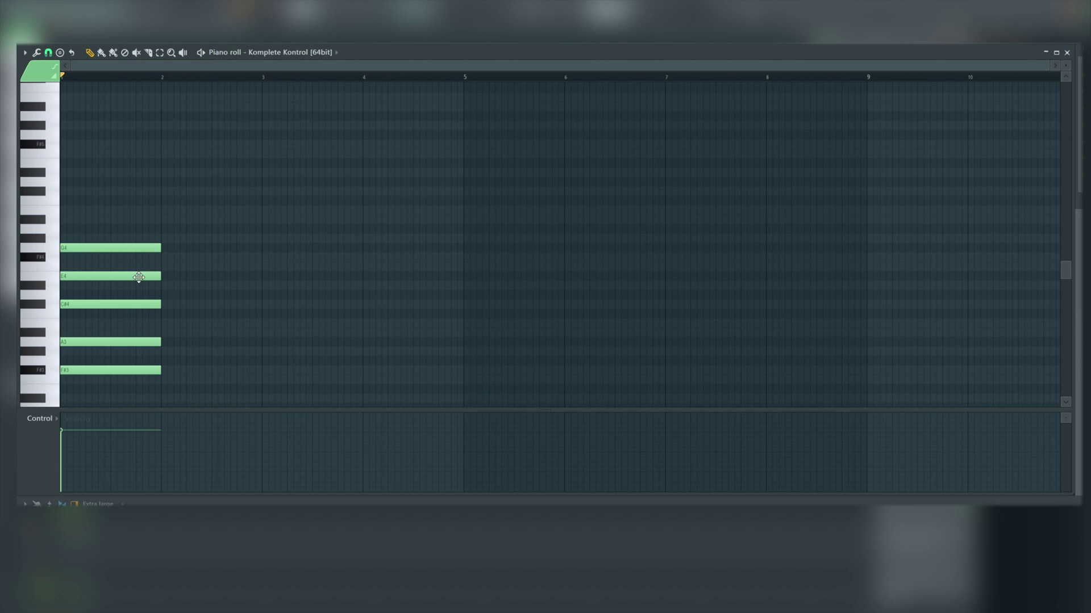
Raise E4 to F4 and A3 to A#3, then play the chord
{"action": "left_click_drag", "start_coordinate": [140, 277], "coordinate": [135, 238]}
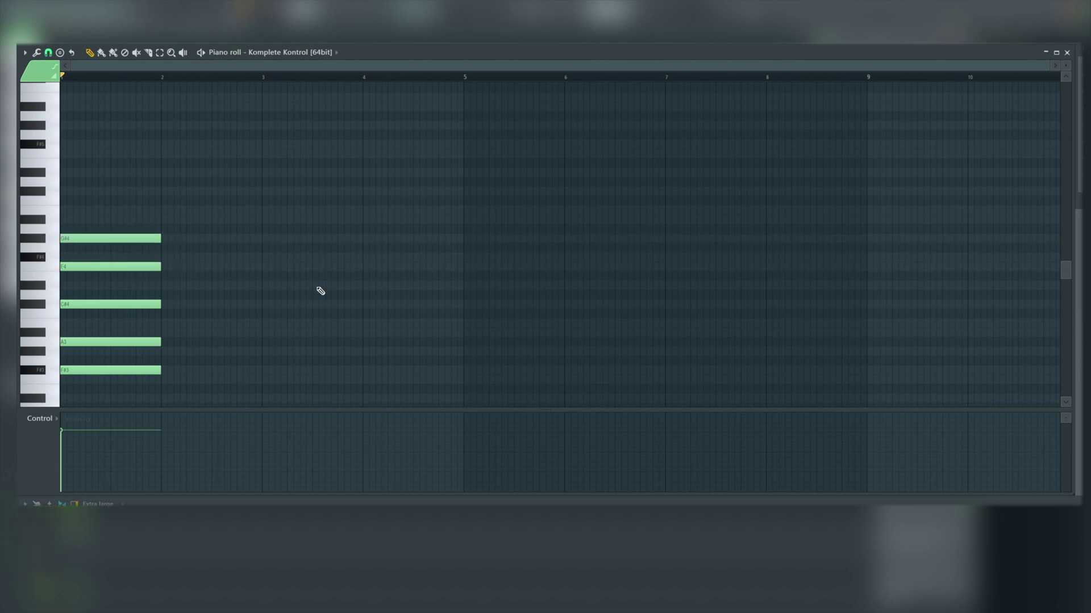
{"action": "left_click_drag", "start_coordinate": [139, 342], "coordinate": [139, 333]}
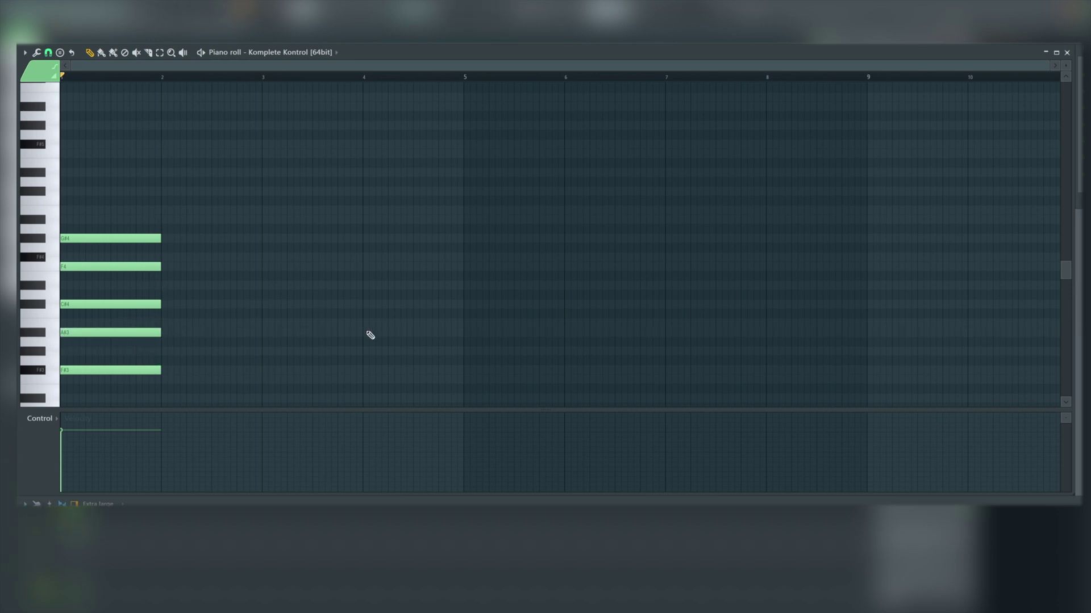
{"action": "key", "text": "space"}
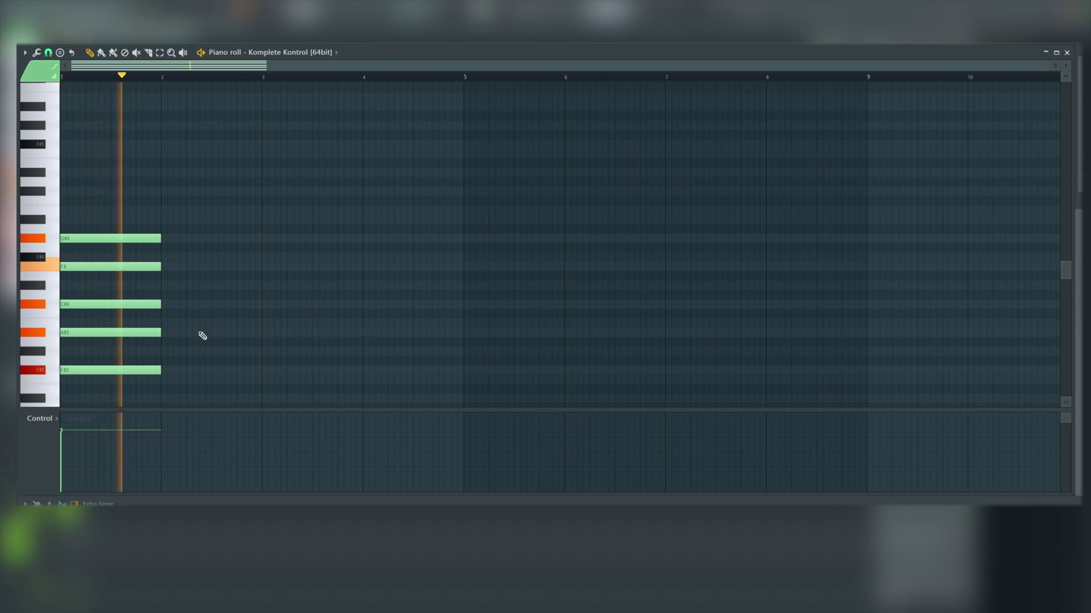
Stamp a 13 chord from F3 up to C#5 at bar 2 and play both chords
{"action": "key", "text": "space"}
{"action": "key", "text": "ctrl+a"}
{"action": "left_click", "coordinate": [24, 52]}
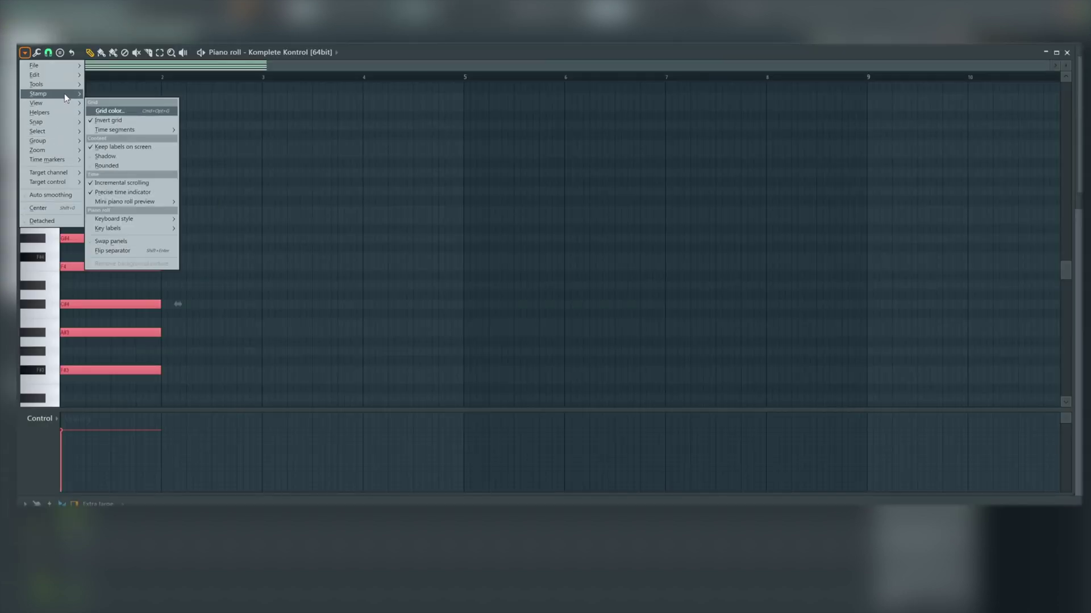
{"action": "mouse_move", "coordinate": [63, 93]}
{"action": "mouse_move", "coordinate": [141, 123]}
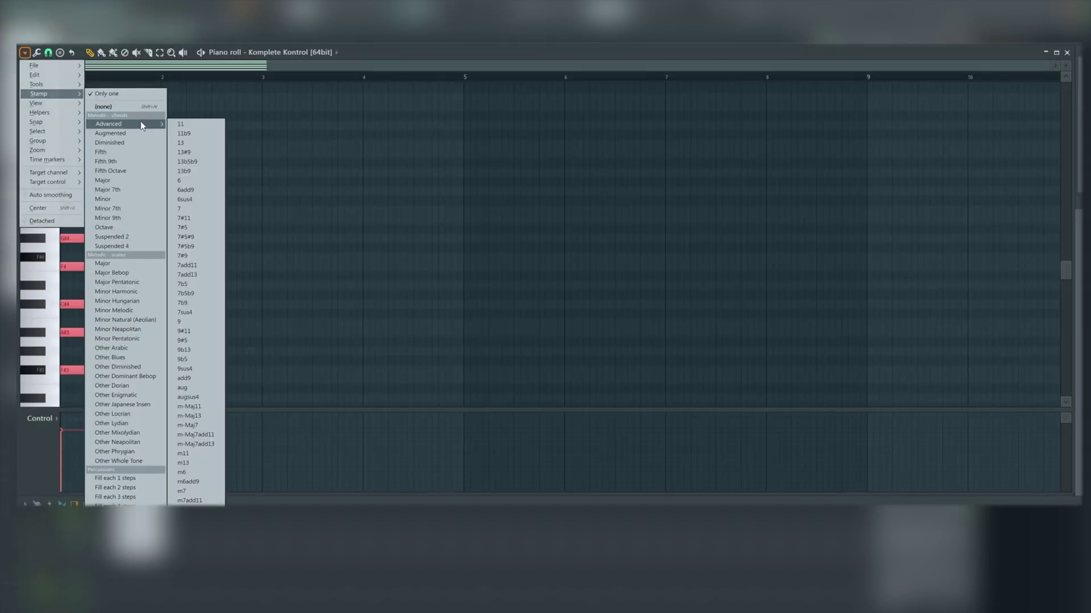
{"action": "left_click", "coordinate": [208, 145]}
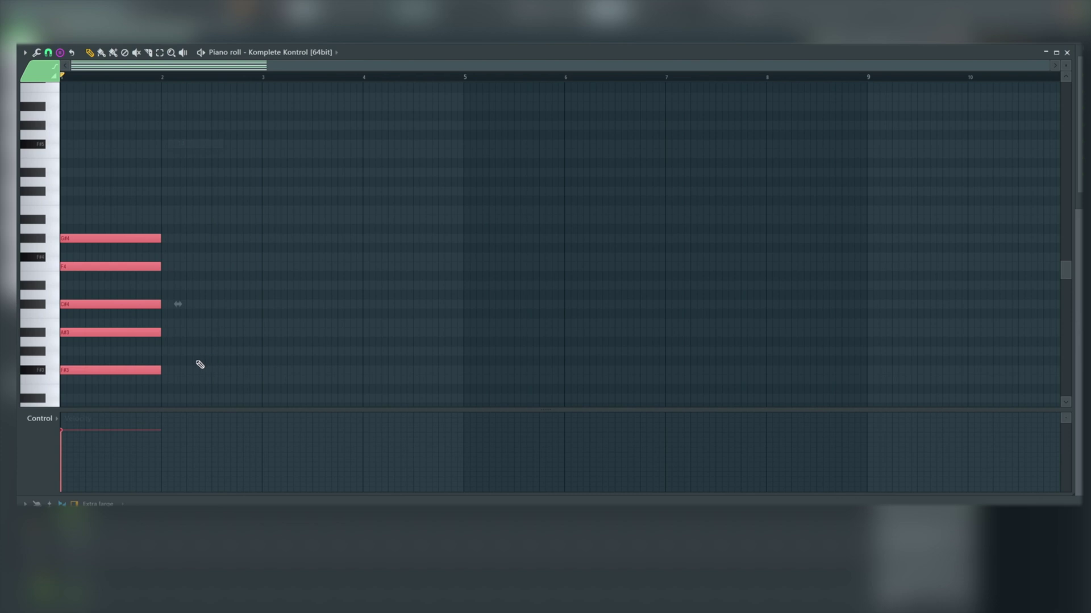
{"action": "left_click", "coordinate": [163, 381]}
{"action": "key", "text": "space"}
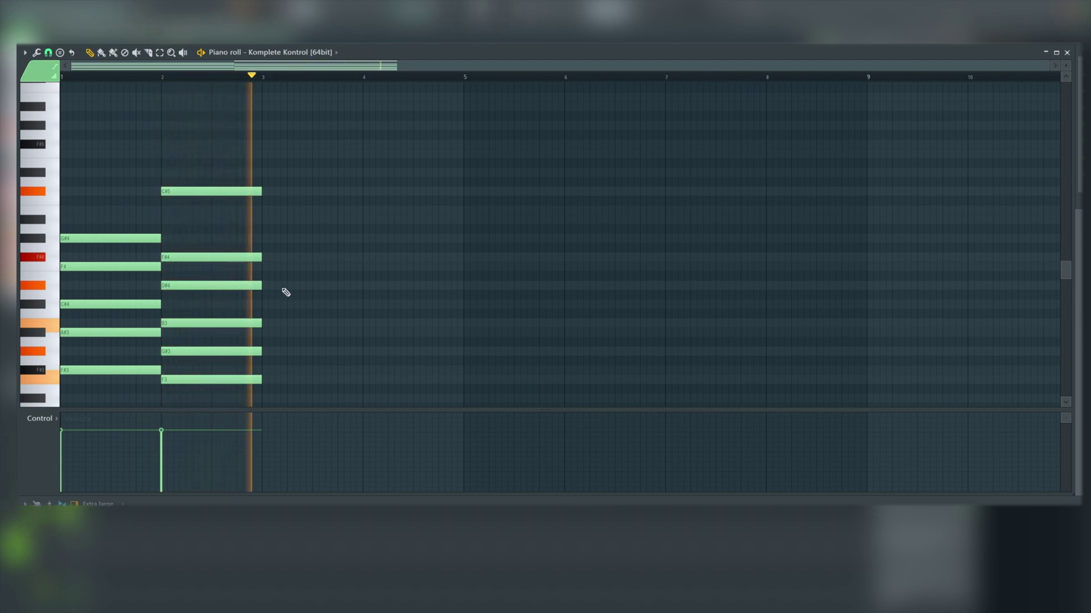
Raise the second chord's top three notes by an octave, topping at C#6
{"action": "key", "text": "space"}
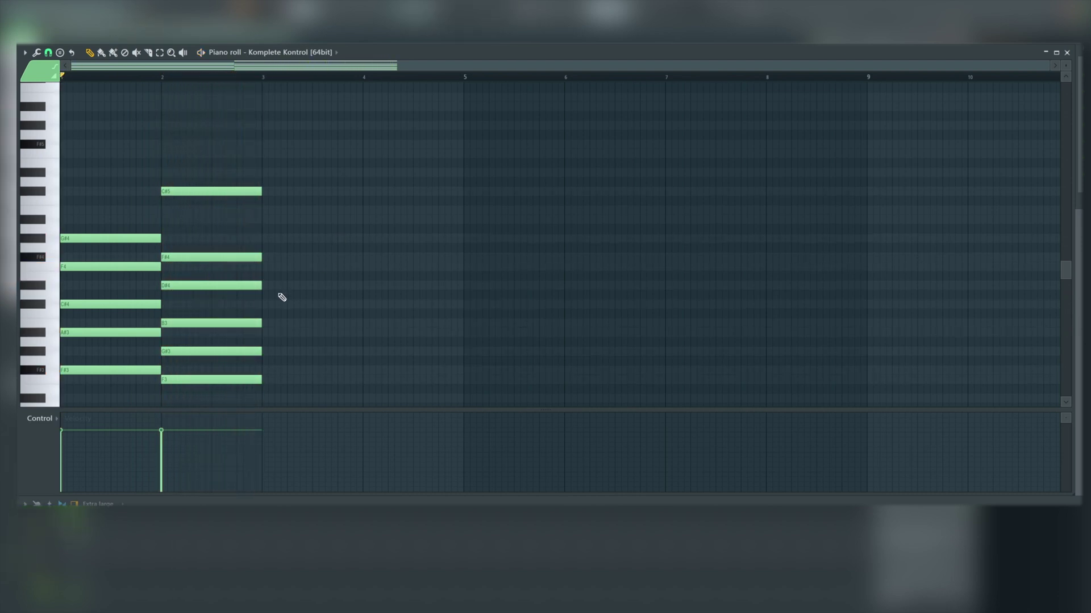
{"action": "left_click_drag", "start_coordinate": [282, 297], "coordinate": [188, 182]}
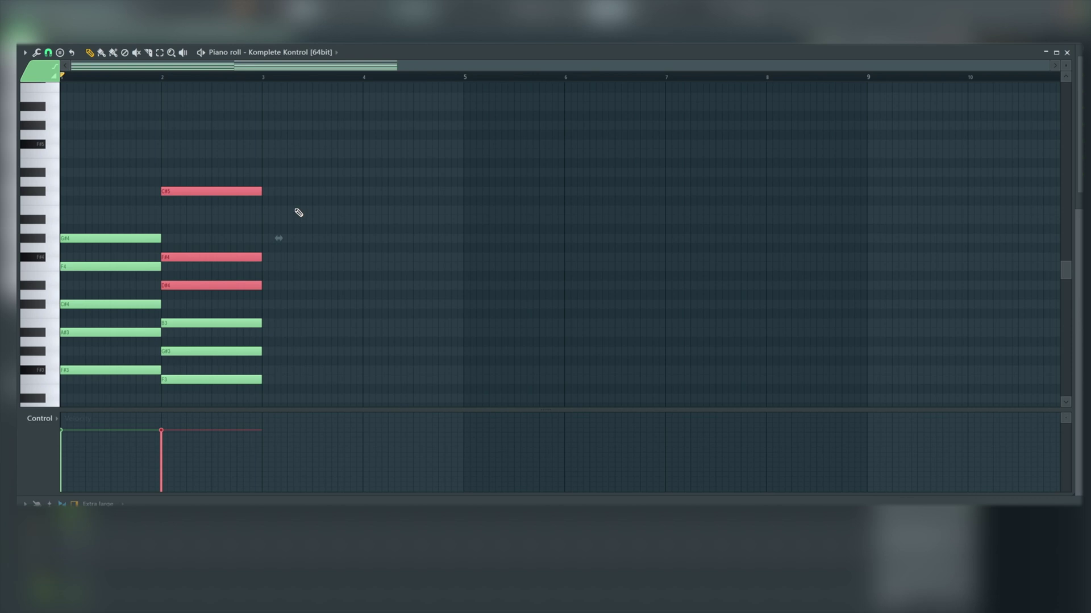
{"action": "scroll", "coordinate": [280, 247], "scroll_direction": "down", "scroll_amount": 2}
{"action": "key", "text": "ctrl+Up"}
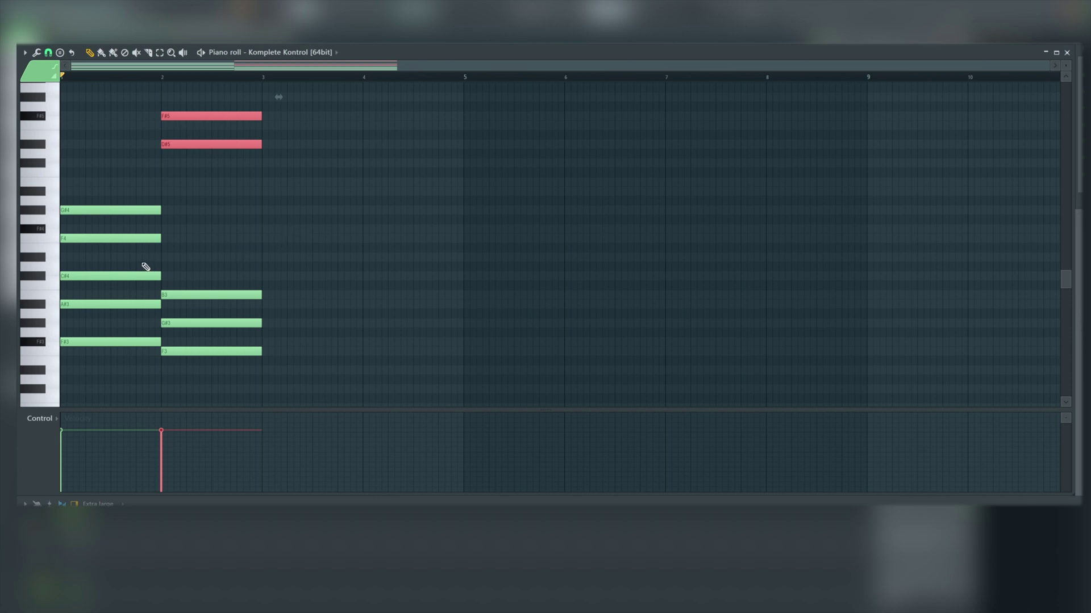
Raise the first chord's top three notes by an octave, topping at G#5
{"action": "left_click_drag", "start_coordinate": [174, 280], "coordinate": [102, 208]}
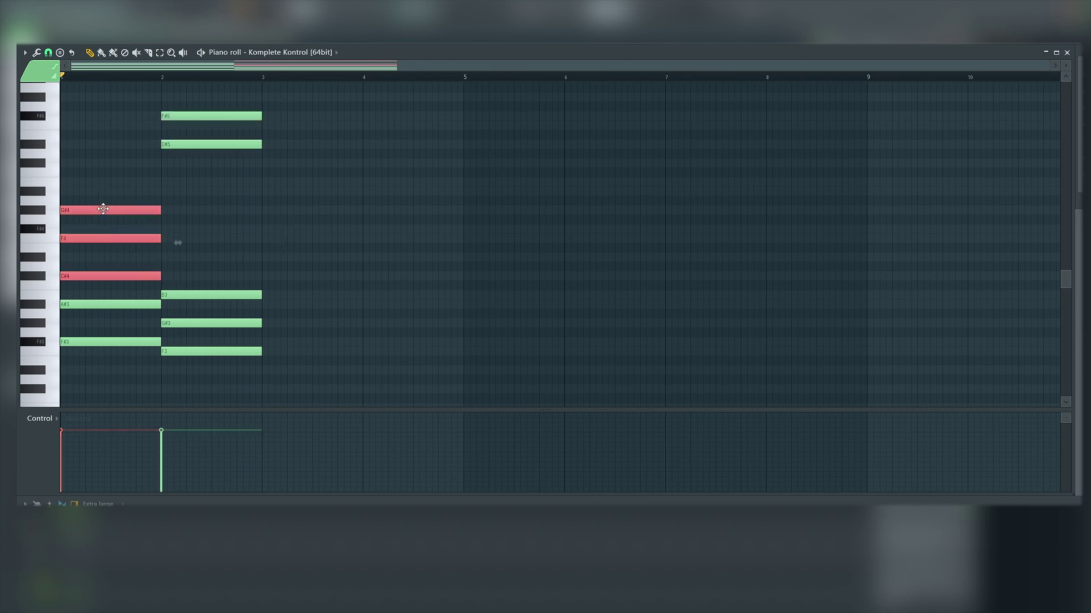
{"action": "key", "text": "ctrl+Up"}
{"action": "scroll", "coordinate": [173, 264], "scroll_direction": "up", "scroll_amount": 12}
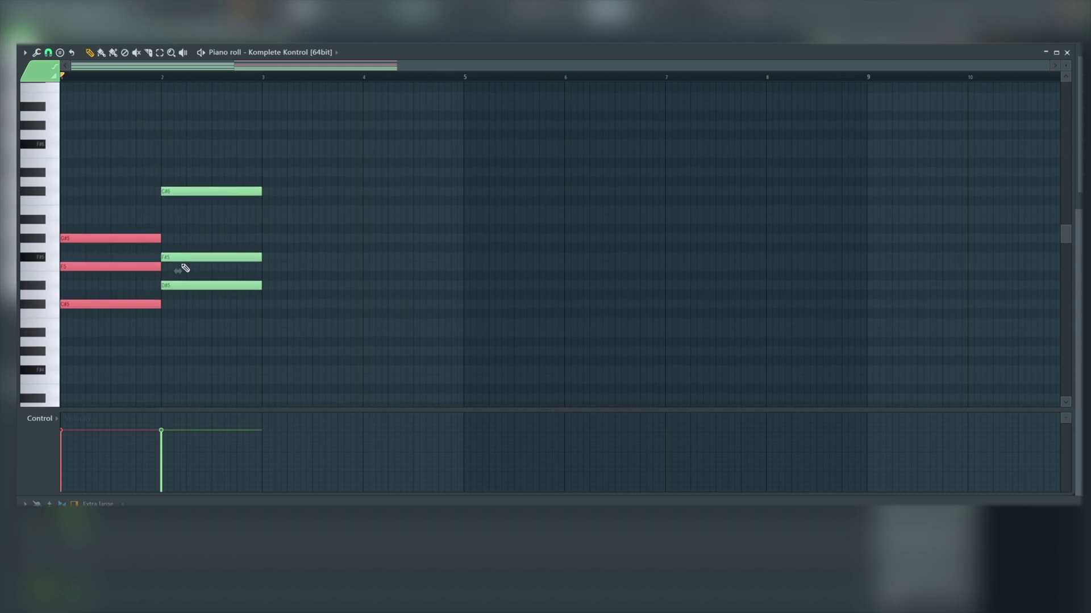
Play back the widened two-chord progression, scrolling to check the voicings
{"action": "key", "text": "space"}
{"action": "scroll", "coordinate": [324, 279], "scroll_direction": "down", "scroll_amount": 12}
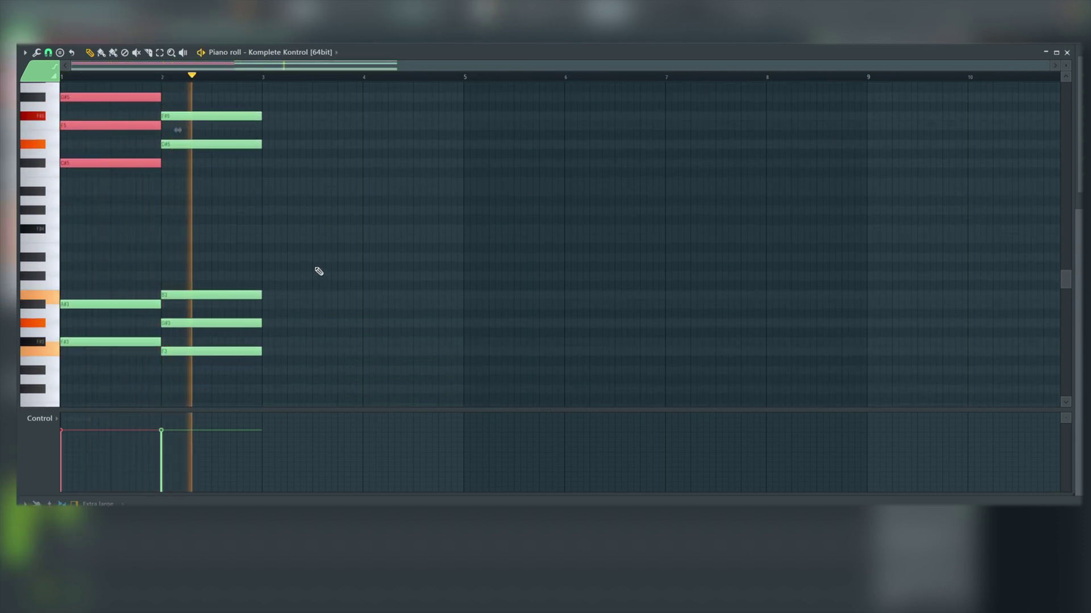
{"action": "scroll", "coordinate": [301, 254], "scroll_direction": "up", "scroll_amount": 3}
{"action": "scroll", "coordinate": [301, 256], "scroll_direction": "up", "scroll_amount": 3, "text": "ctrl"}
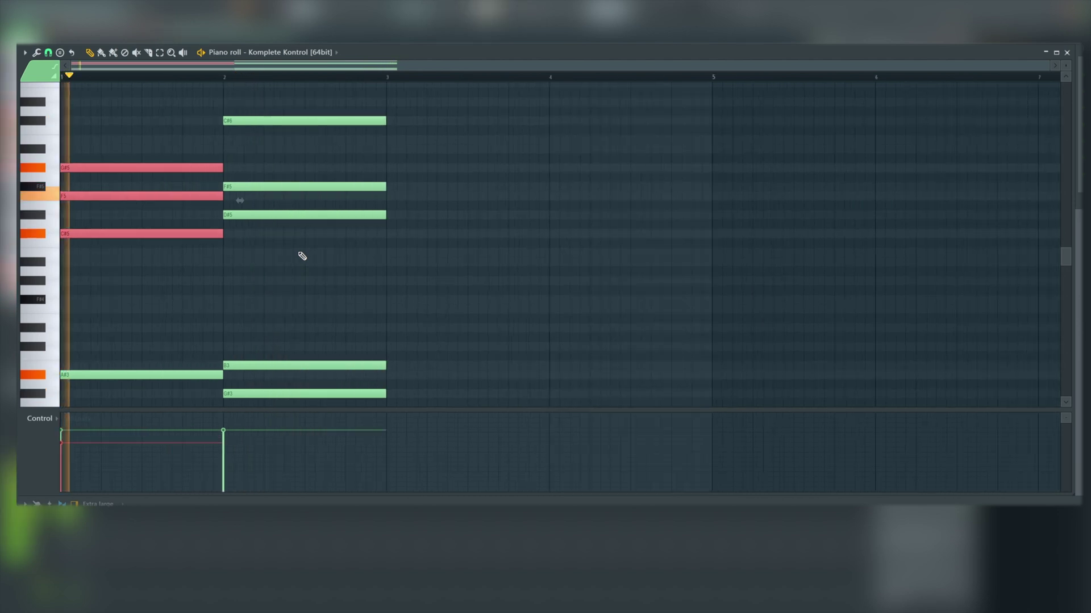
{"action": "scroll", "coordinate": [302, 259], "scroll_direction": "up", "scroll_amount": 2, "text": "ctrl"}
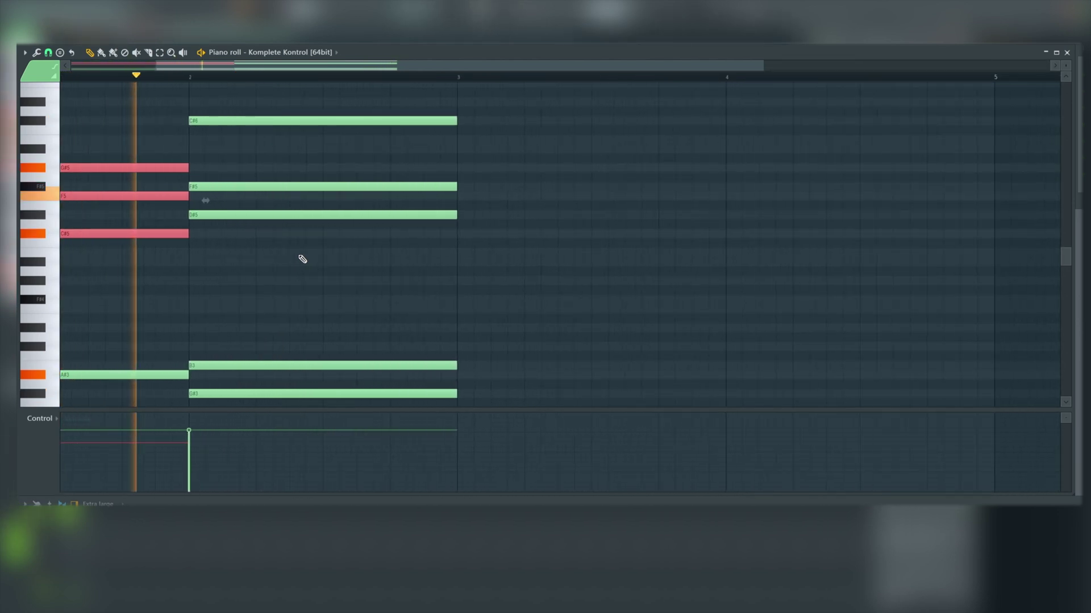
{"action": "scroll", "coordinate": [303, 259], "scroll_direction": "down", "scroll_amount": 7}
{"action": "scroll", "coordinate": [302, 259], "scroll_direction": "up", "scroll_amount": 8}
{"action": "scroll", "coordinate": [303, 259], "scroll_direction": "down", "scroll_amount": 3}
{"action": "scroll", "coordinate": [287, 234], "scroll_direction": "down", "scroll_amount": 3}
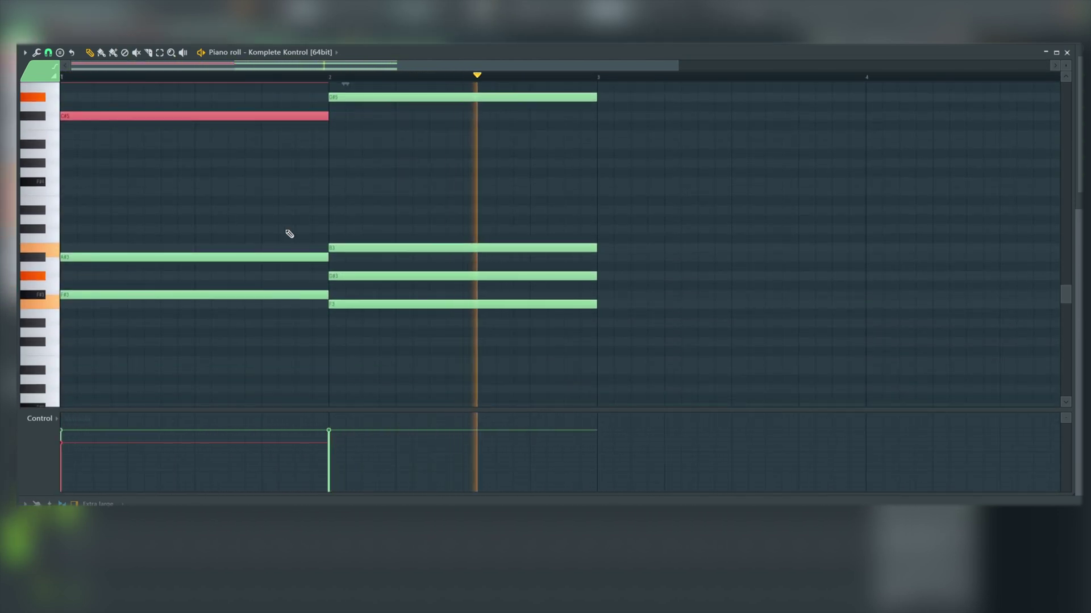
{"action": "scroll", "coordinate": [282, 233], "scroll_direction": "up", "scroll_amount": 5}
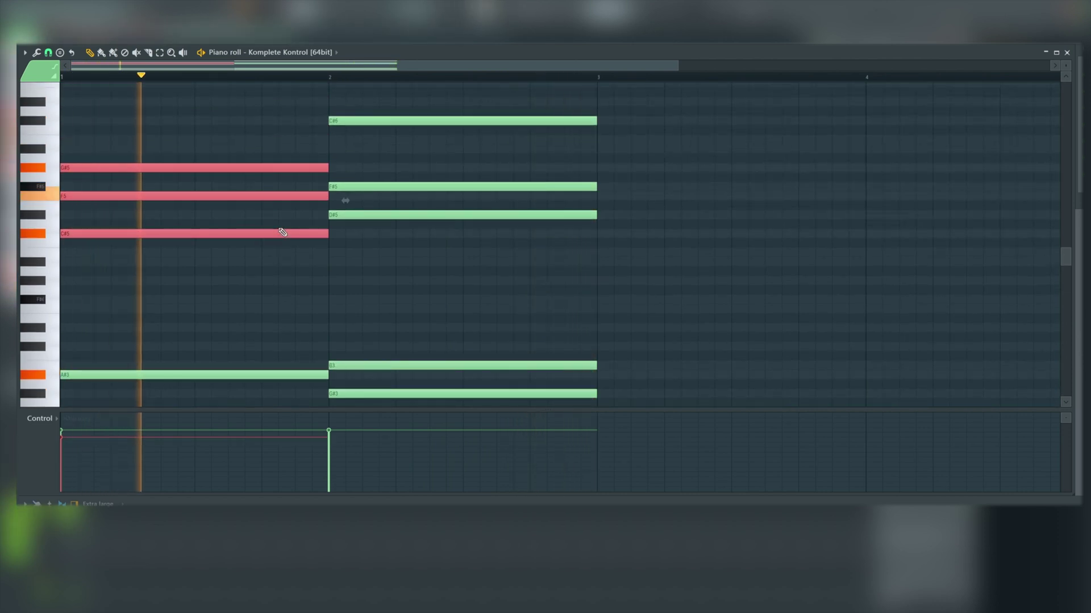
{"action": "scroll", "coordinate": [281, 232], "scroll_direction": "up", "scroll_amount": 1, "text": "ctrl"}
{"action": "scroll", "coordinate": [281, 241], "scroll_direction": "down", "scroll_amount": 3, "text": "ctrl"}
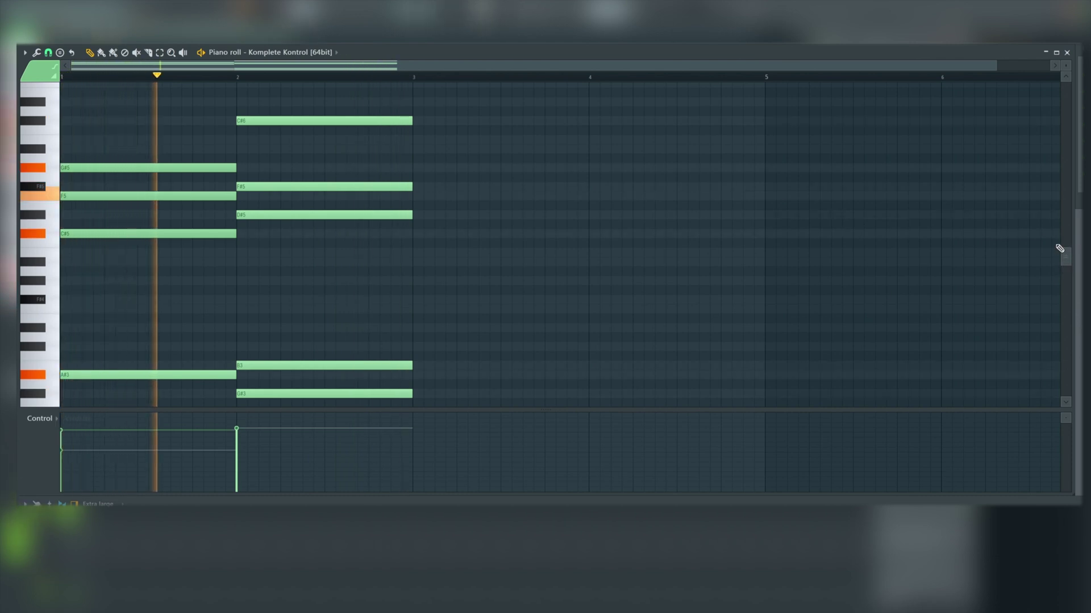
{"action": "scroll", "coordinate": [1065, 255], "scroll_direction": "up", "scroll_amount": 1}
{"action": "scroll", "coordinate": [1065, 255], "scroll_direction": "down", "scroll_amount": 2}
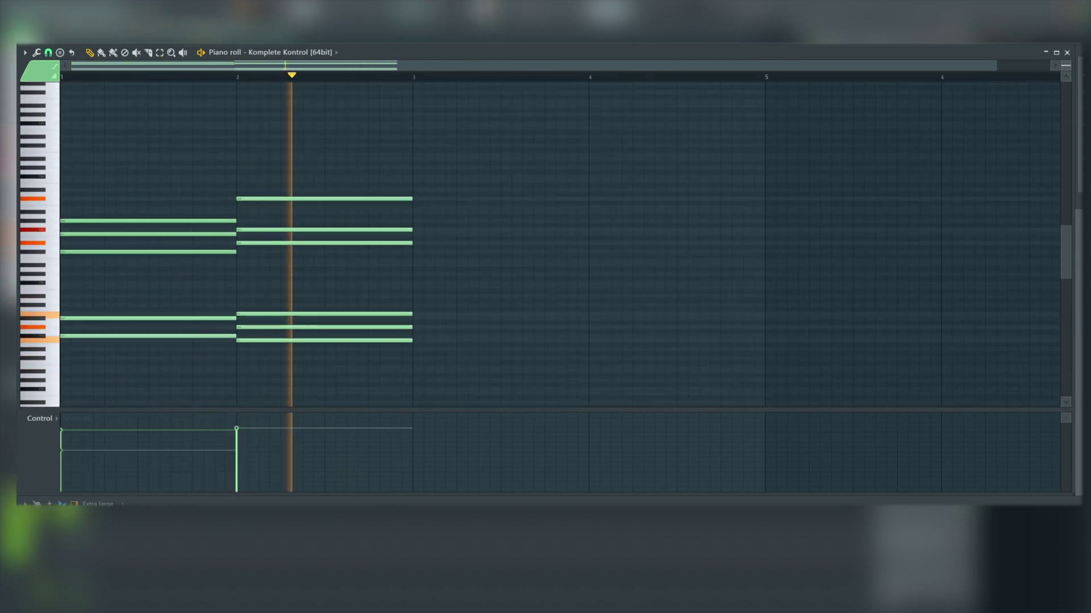
Stop playback, select all notes of both chords, and open the Strumizer
{"action": "key", "text": "space"}
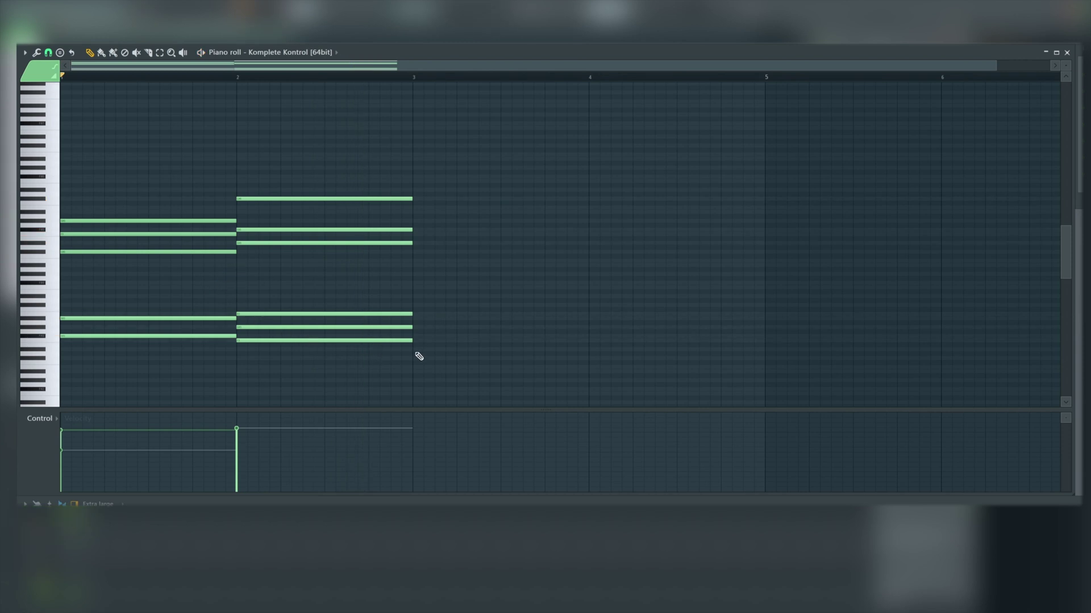
{"action": "left_click_drag", "start_coordinate": [433, 368], "coordinate": [115, 172]}
{"action": "left_click", "coordinate": [24, 53]}
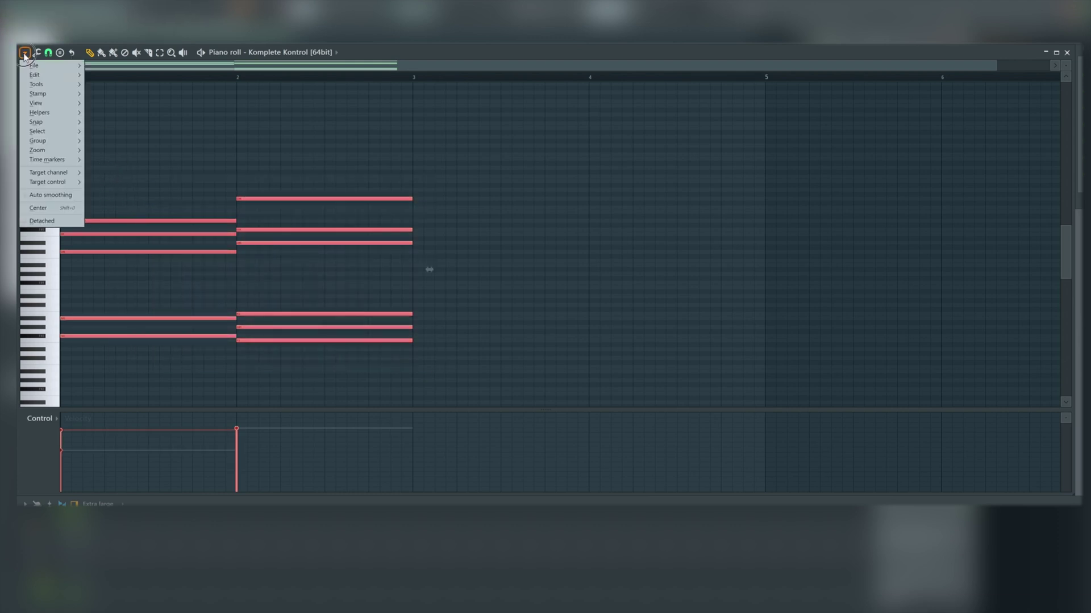
{"action": "mouse_move", "coordinate": [45, 85]}
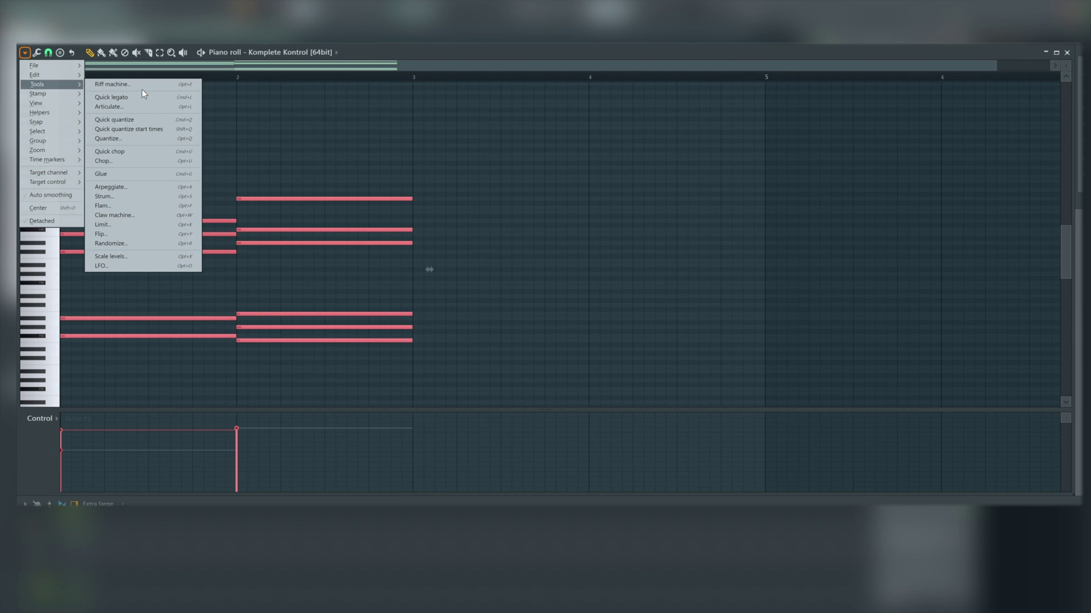
{"action": "left_click", "coordinate": [127, 196]}
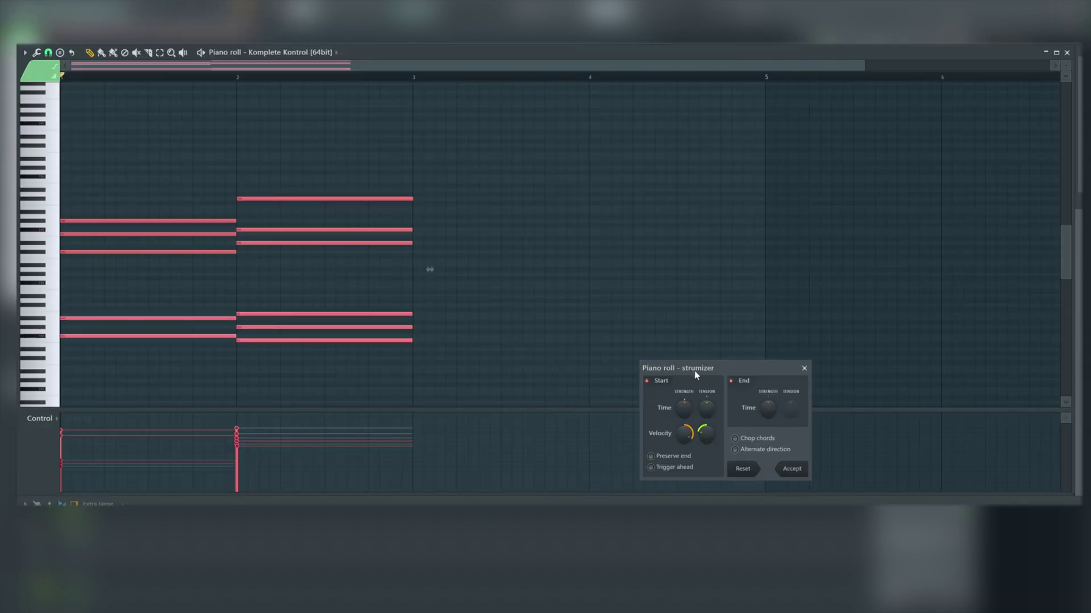
Preview a strummed Start Time, reset it so notes start together, and accept
{"action": "left_click_drag", "start_coordinate": [430, 269], "coordinate": [503, 269]}
{"action": "key", "text": "space"}
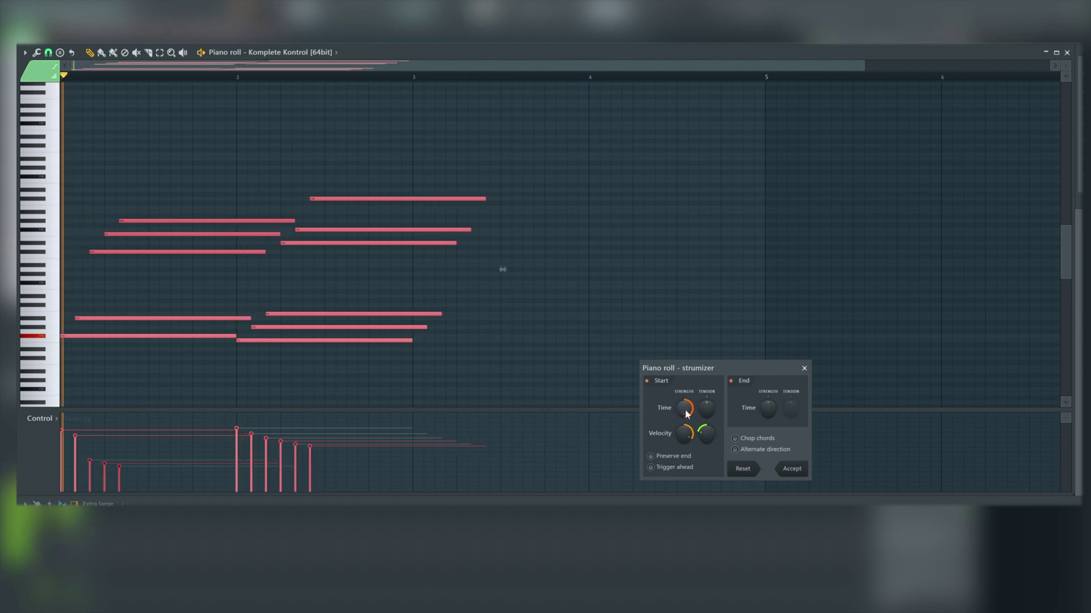
{"action": "left_click_drag", "start_coordinate": [685, 413], "coordinate": [430, 269]}
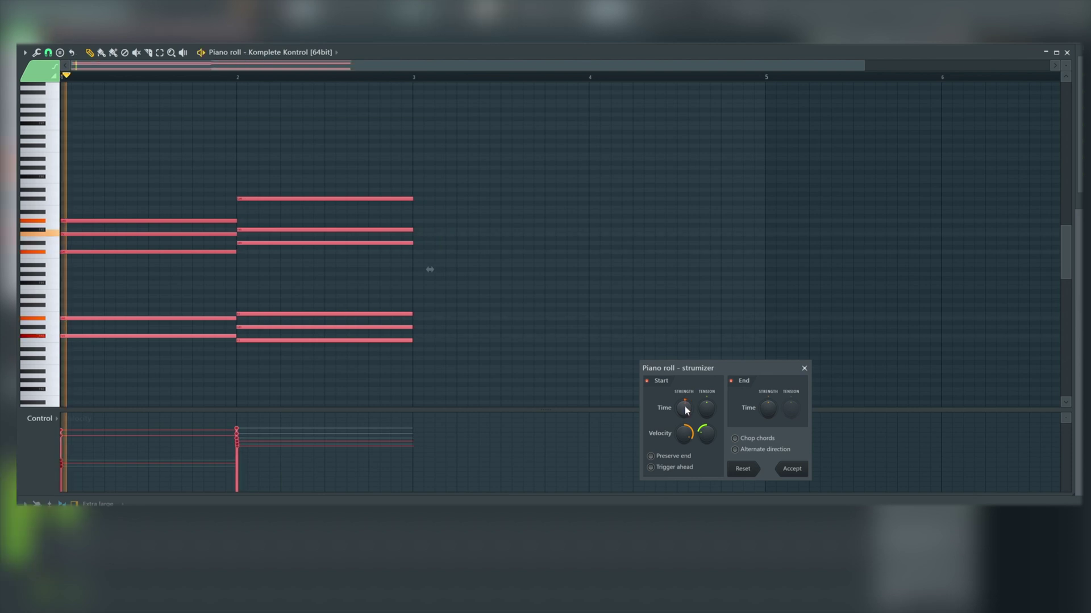
{"action": "key", "text": "space"}
{"action": "key", "text": "space"}
{"action": "key", "text": "space"}
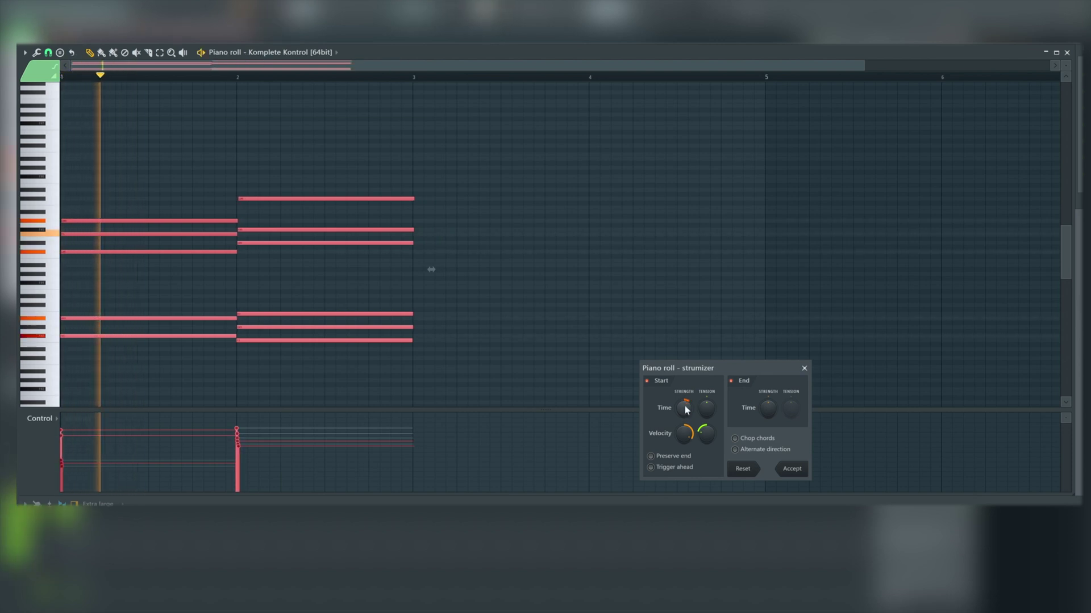
{"action": "key", "text": "space"}
{"action": "left_click", "coordinate": [792, 469]}
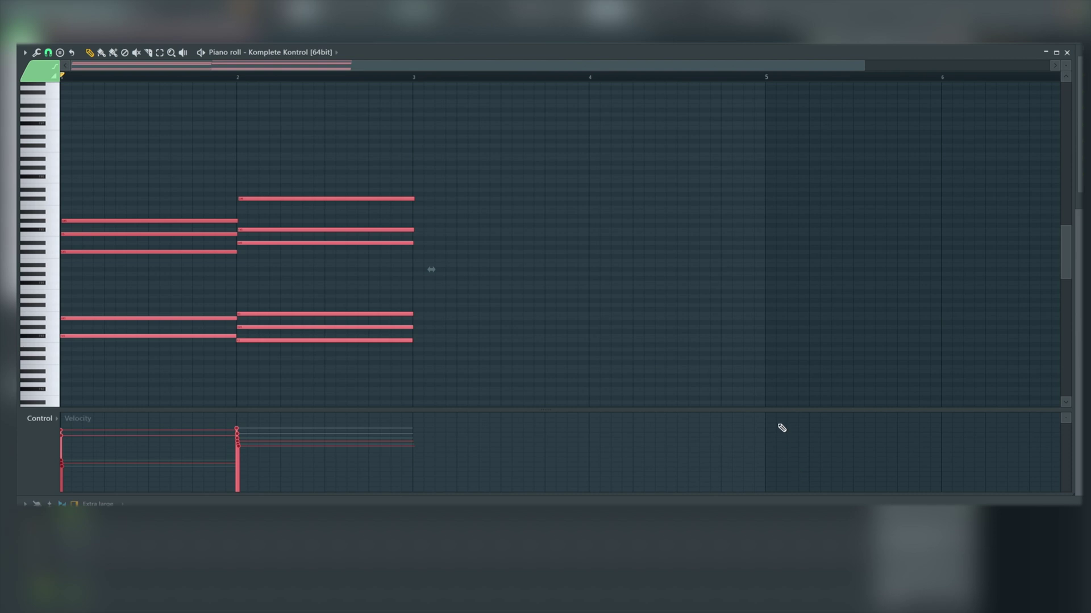
{"action": "left_click", "coordinate": [529, 324]}
{"action": "key", "text": "space"}
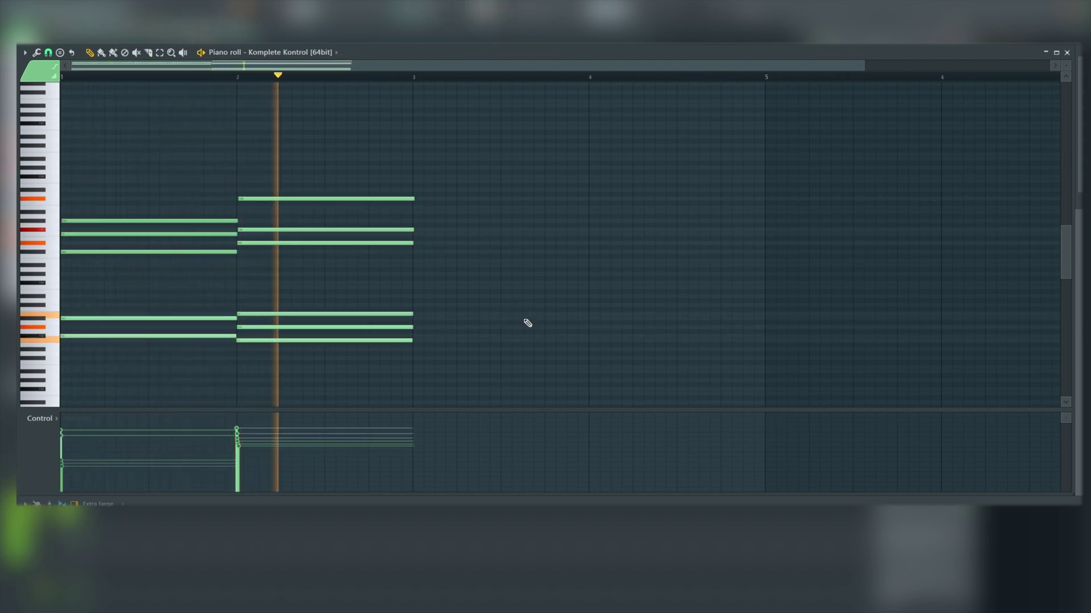
Slice both chords' upper three notes with diagonal cuts at staggered positions, then play them back
{"action": "key", "text": "space"}
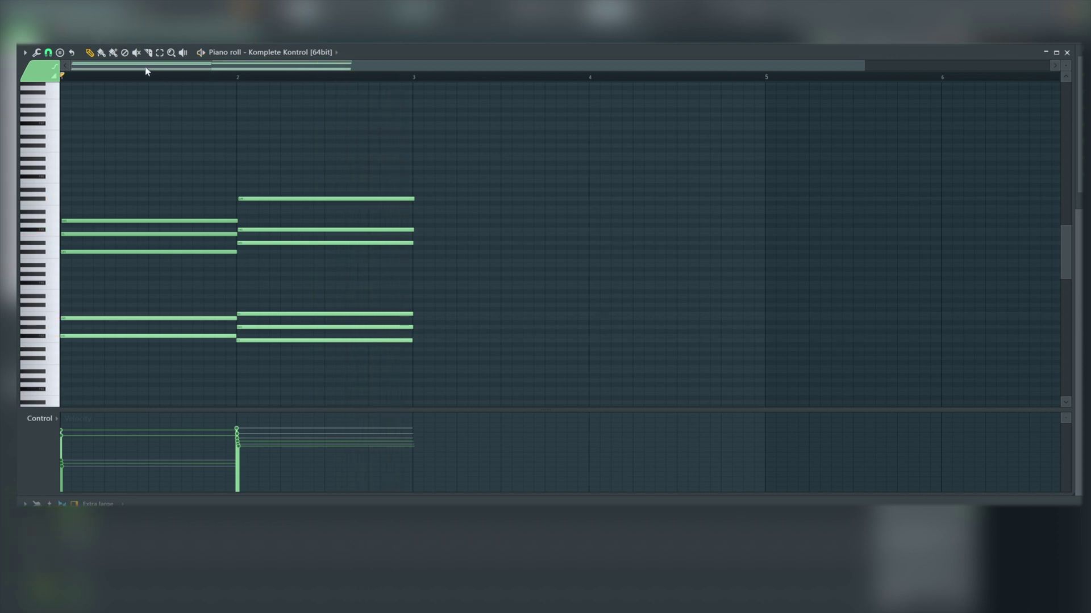
{"action": "left_click", "coordinate": [148, 52]}
{"action": "mouse_move", "coordinate": [267, 181]}
{"action": "left_mouse_down"}
{"action": "mouse_move", "coordinate": [316, 292]}
{"action": "mouse_move", "coordinate": [307, 261]}
{"action": "left_mouse_up"}
{"action": "left_click_drag", "start_coordinate": [345, 183], "coordinate": [409, 289]}
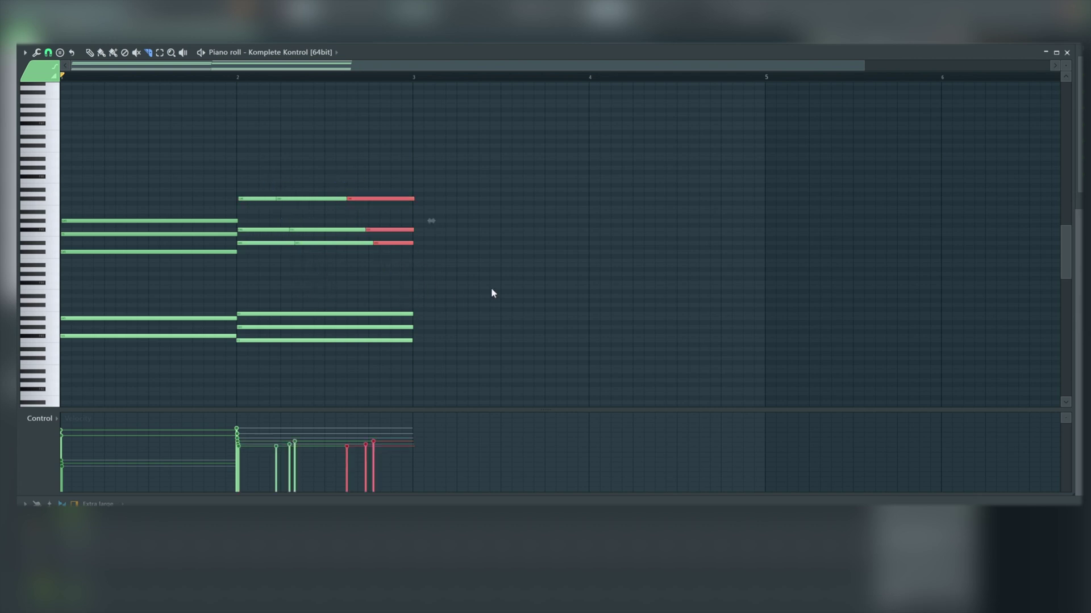
{"action": "left_click_drag", "start_coordinate": [195, 187], "coordinate": [233, 272]}
{"action": "key", "text": "space"}
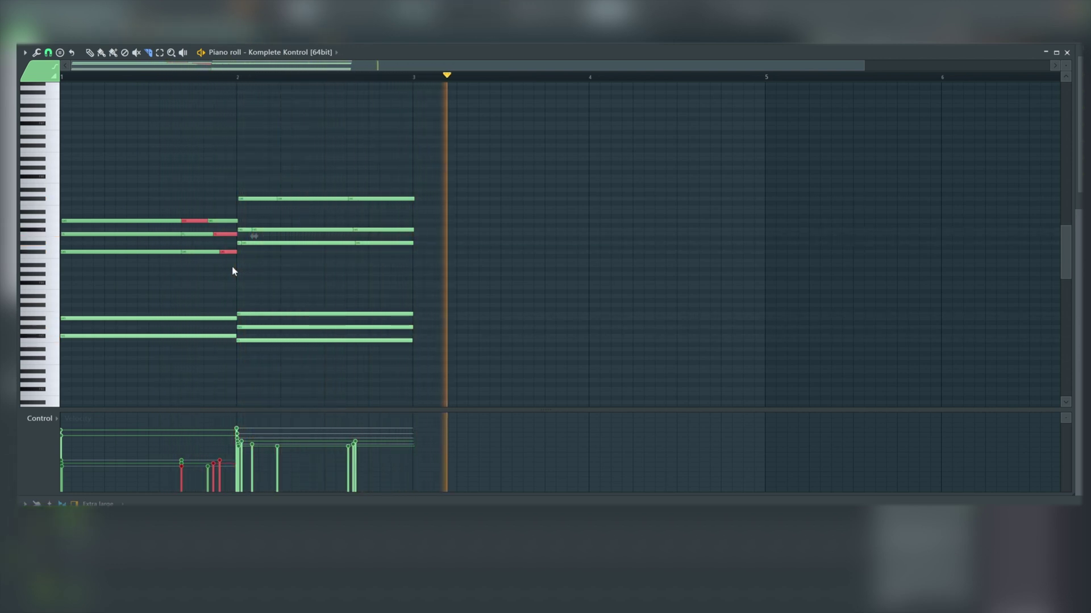
{"action": "key", "text": "space"}
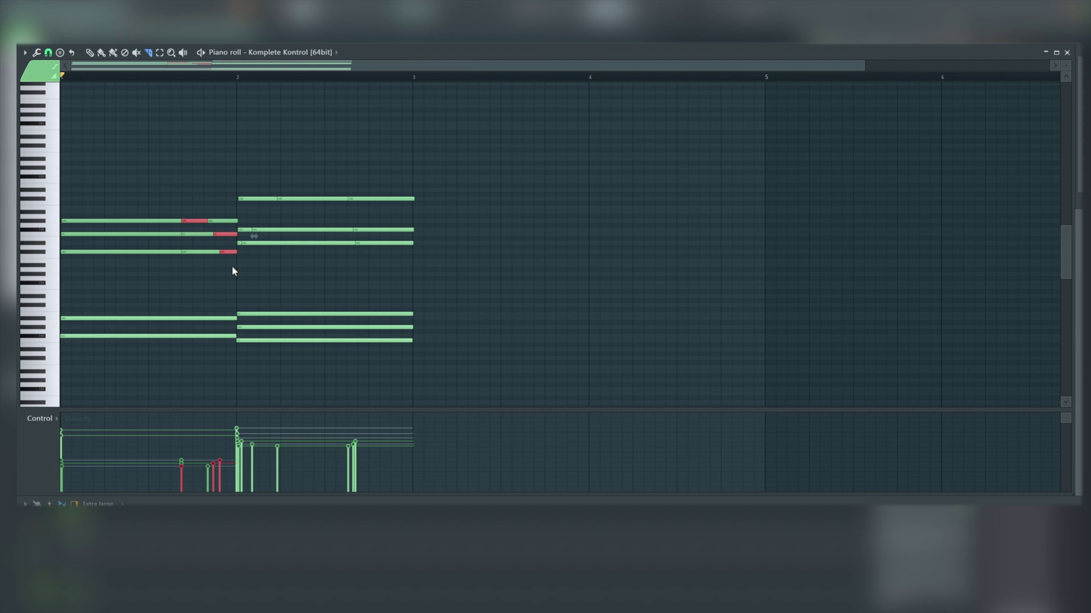